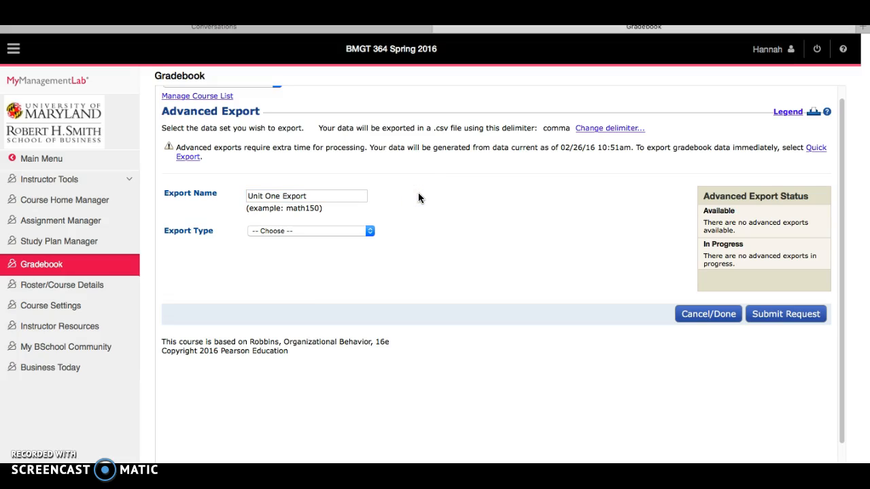
Step: Set the export type to Student Assignment Results and the spreadsheet layout to Canvas format
click(432, 224)
click(369, 232)
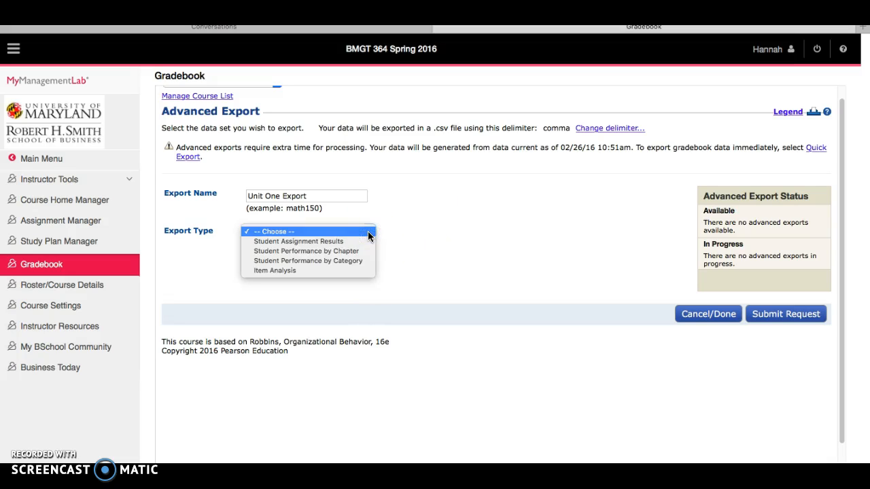
click(362, 242)
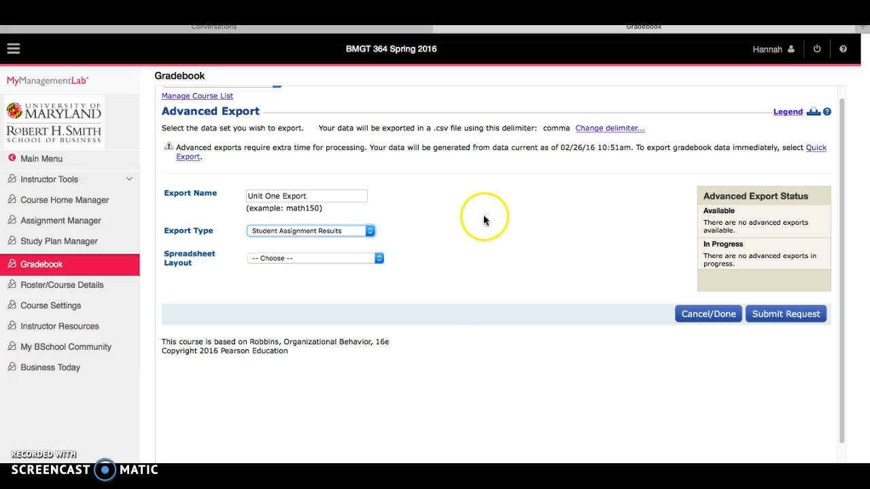
scroll(456, 227, down, 2)
click(384, 228)
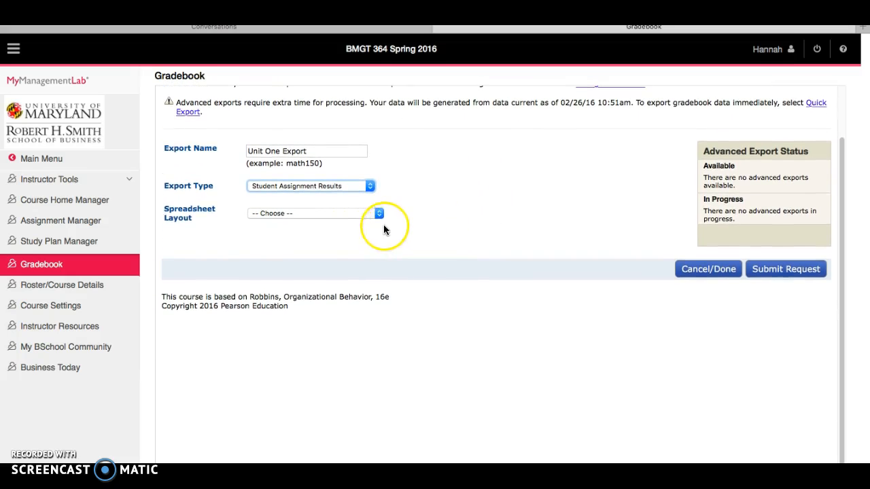
click(348, 214)
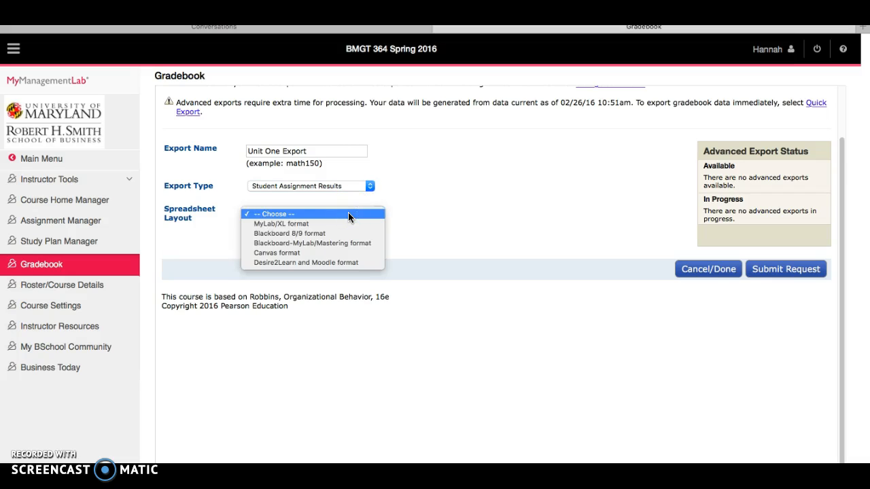
click(334, 254)
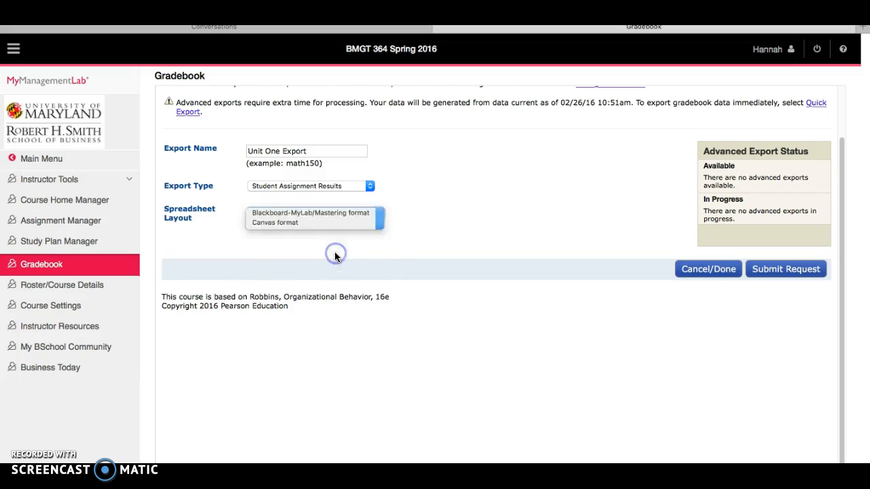
scroll(413, 241, down, 1)
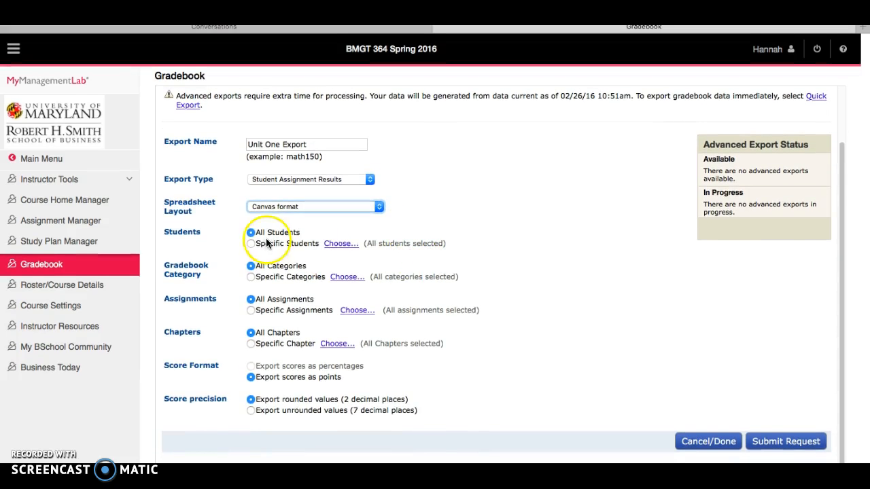
Step: Keep all gradebook categories, restrict the export to specific assignments and open the assignment selection
click(250, 277)
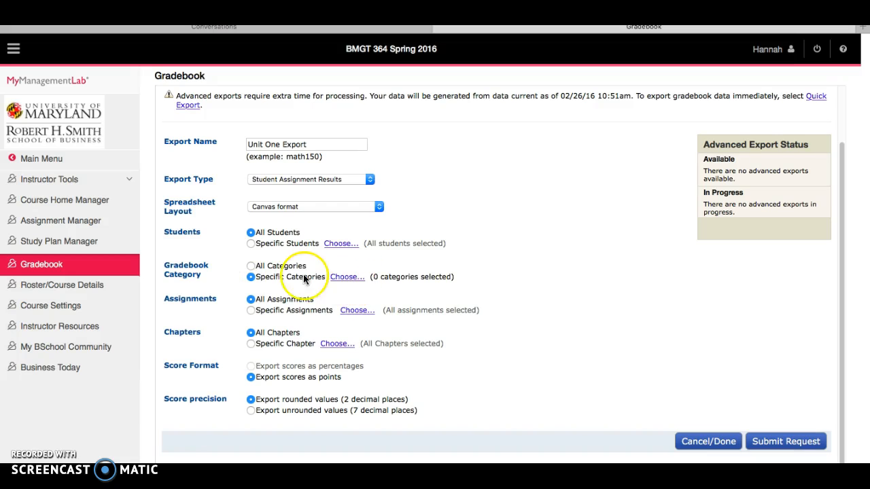
click(250, 266)
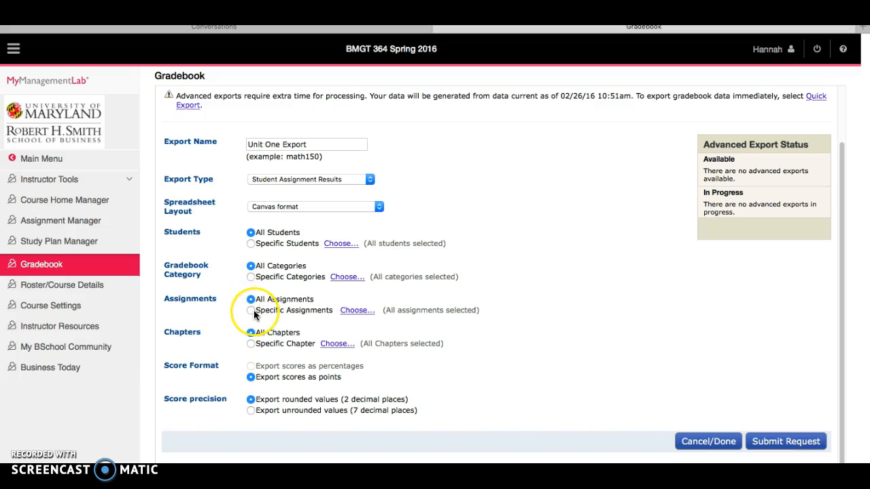
click(251, 309)
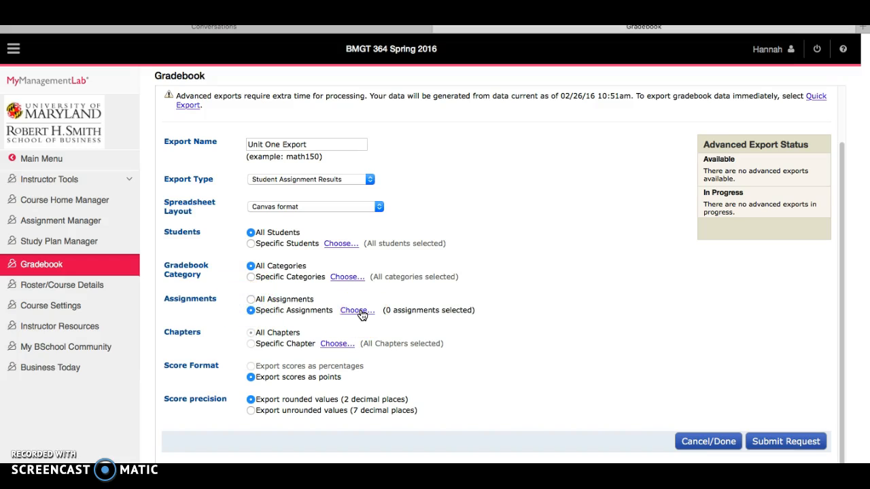
click(360, 311)
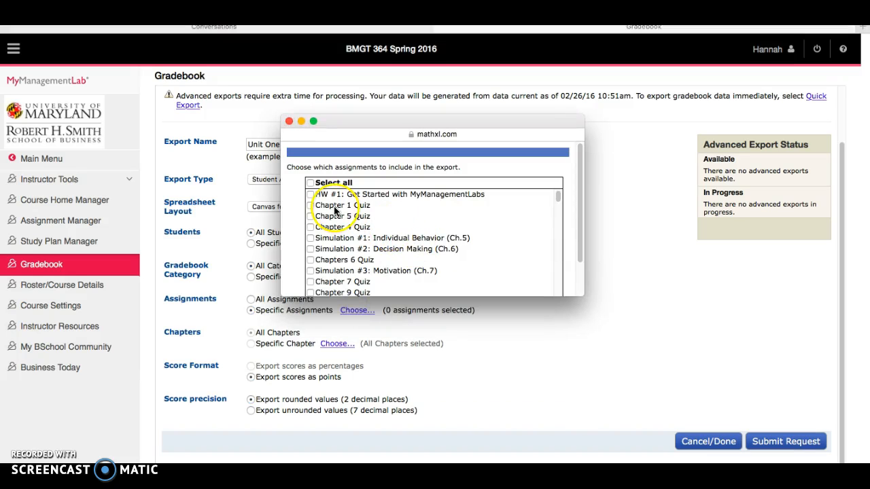
Step: Include HW #1, the Chapter 1, 5, 4, 6 and 7 quizzes, and Simulations #1 and #2 in the export
click(309, 196)
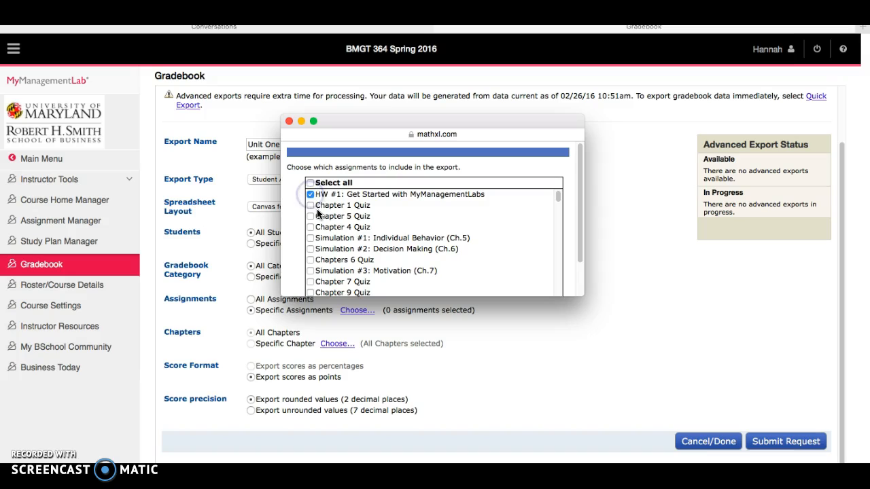
click(308, 205)
click(309, 249)
scroll(408, 237, down, 2)
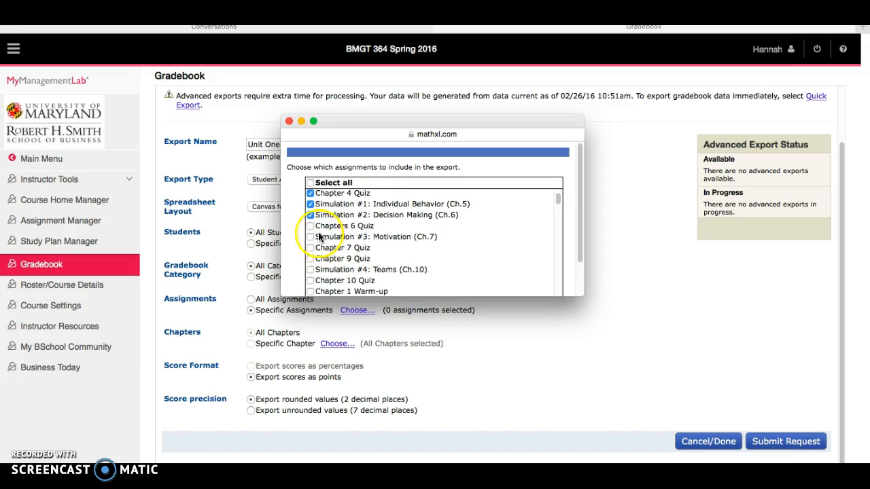
click(312, 250)
scroll(421, 272, down, 1)
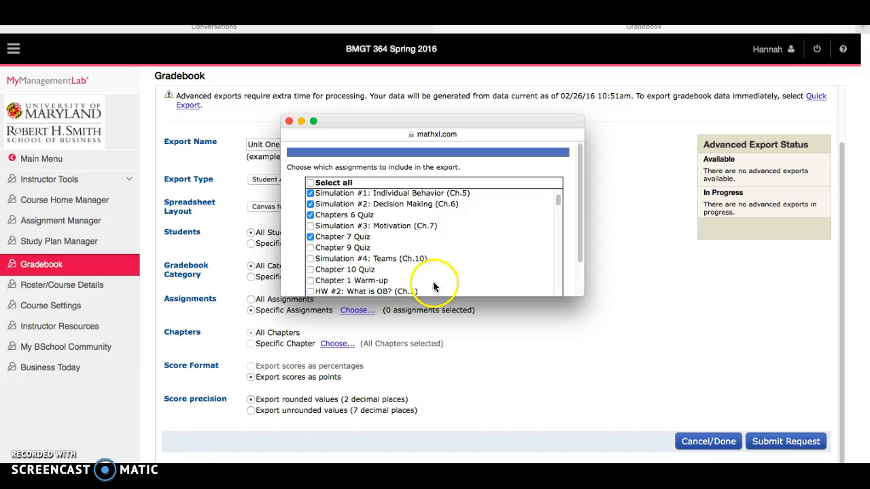
scroll(429, 285, down, 3)
scroll(430, 287, down, 10)
scroll(429, 287, down, 10)
scroll(430, 288, down, 10)
scroll(429, 288, down, 10)
scroll(429, 287, down, 10)
scroll(429, 282, down, 10)
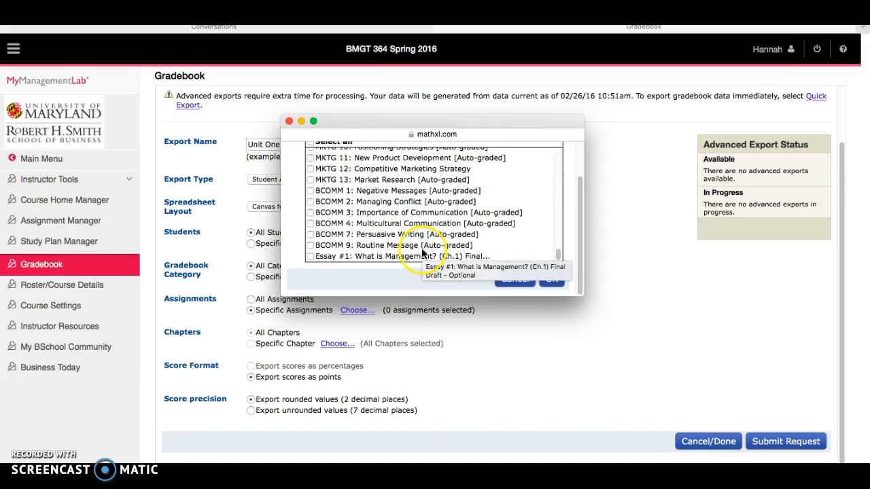
click(352, 258)
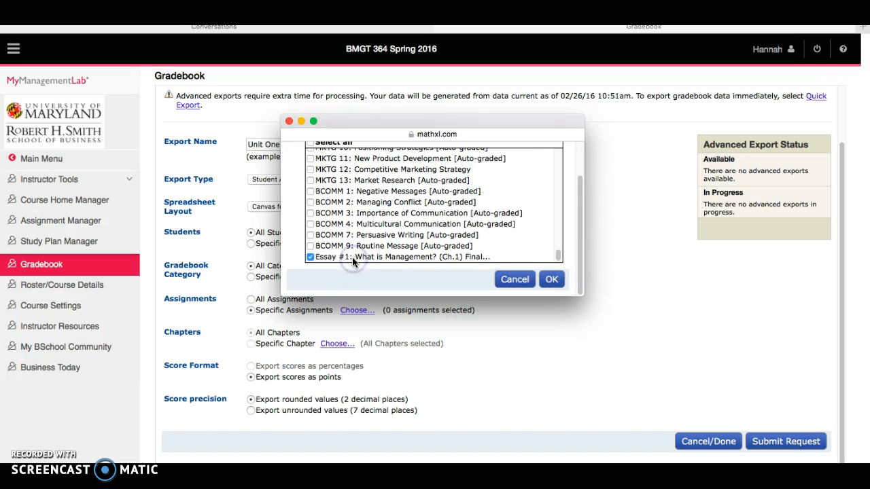
click(324, 258)
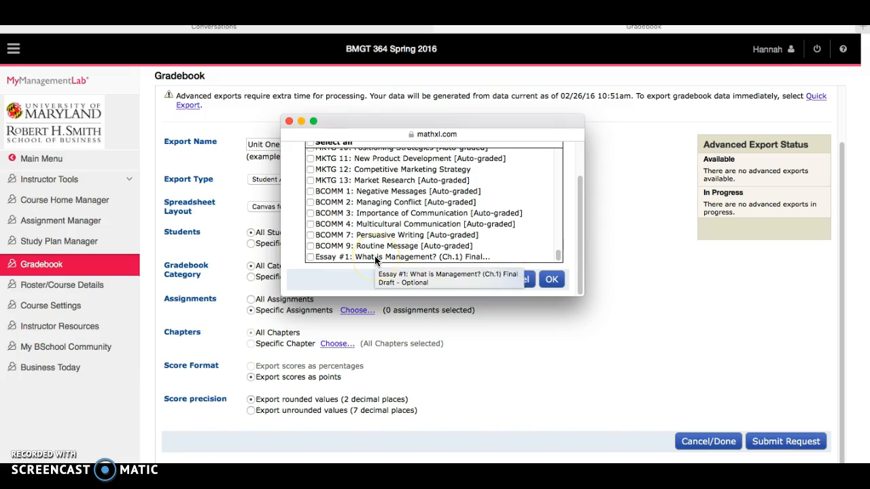
Step: Add "Essay #1: What is Management? (Ch.1)" to the exported assignments and confirm the selection
scroll(374, 255, up, 5)
scroll(375, 256, up, 10)
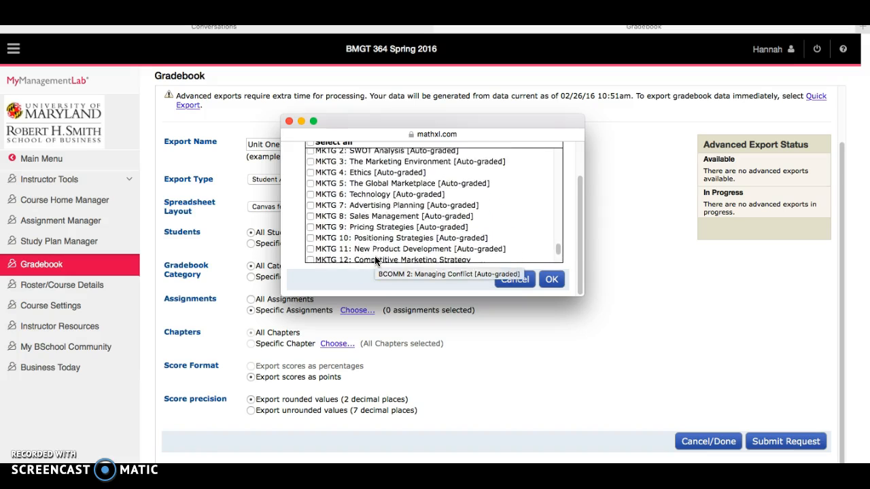
scroll(367, 205, up, 5)
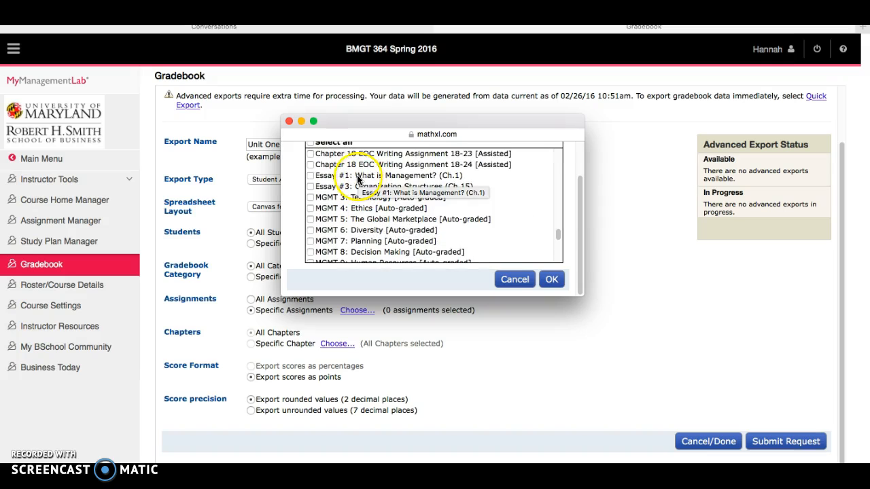
click(310, 175)
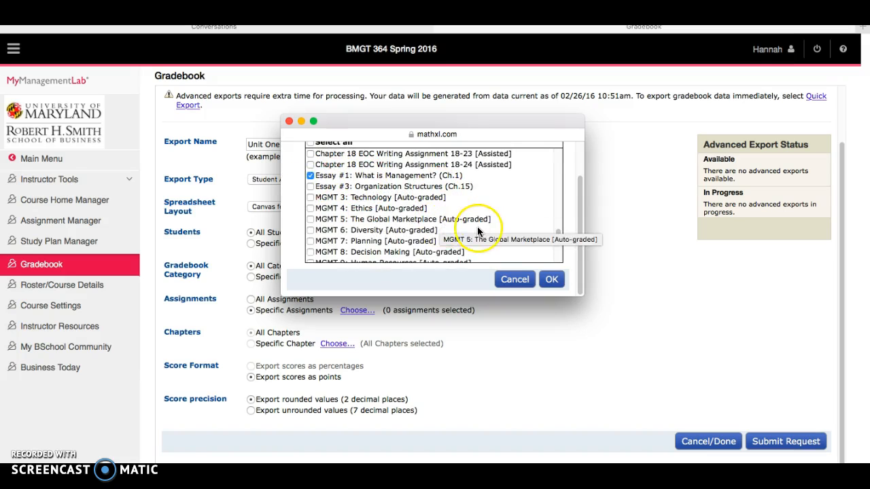
scroll(477, 228, down, 2)
scroll(477, 231, up, 3)
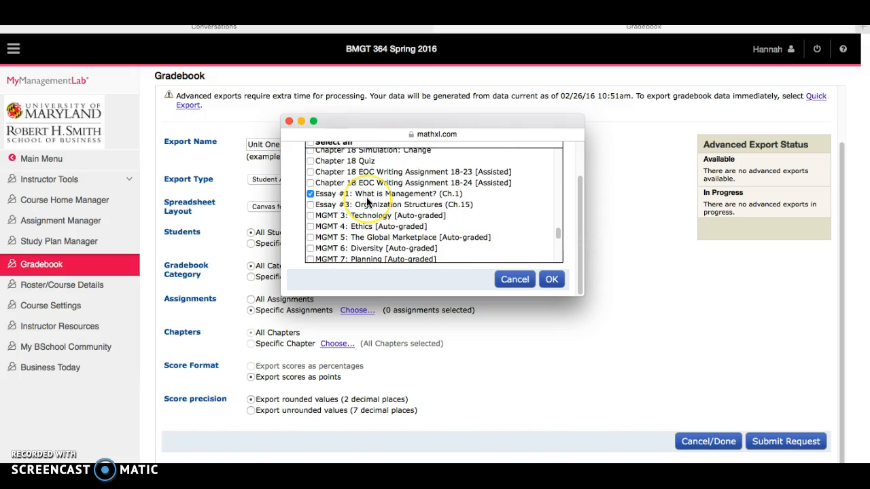
scroll(385, 240, down, 10)
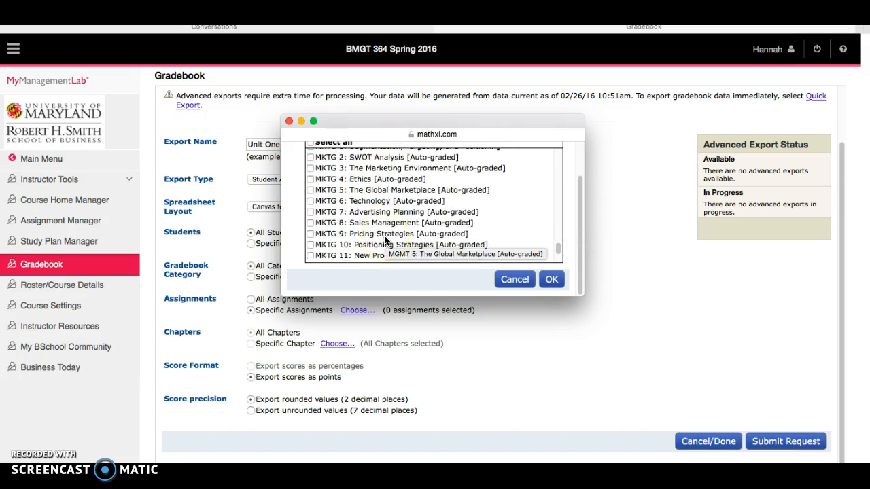
scroll(385, 240, up, 10)
click(367, 248)
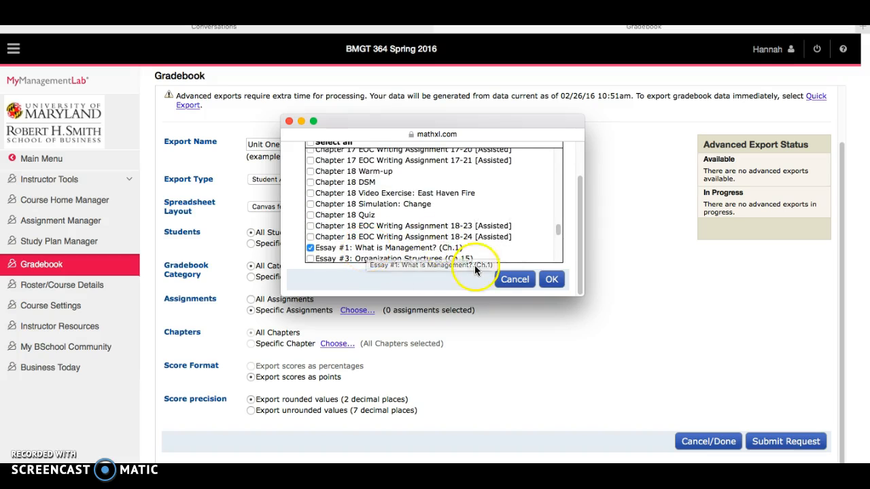
click(551, 281)
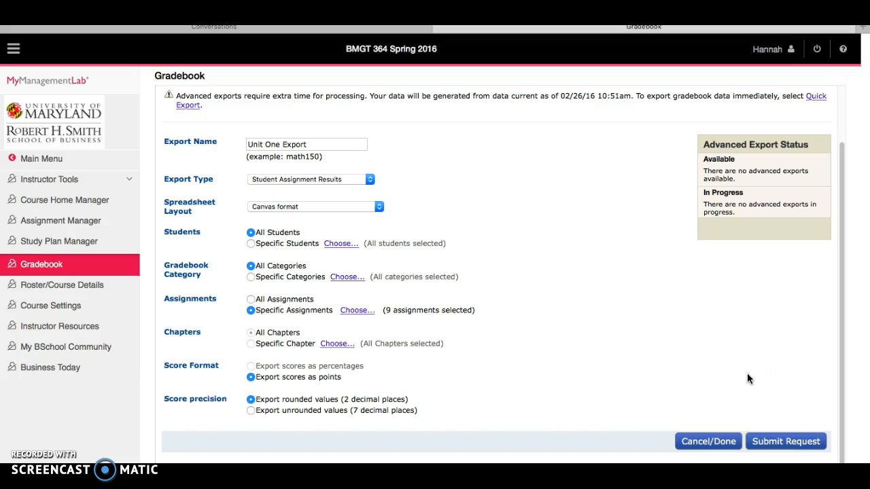
Step: Submit the advanced export request for Unit One Export and close the confirmation
click(776, 443)
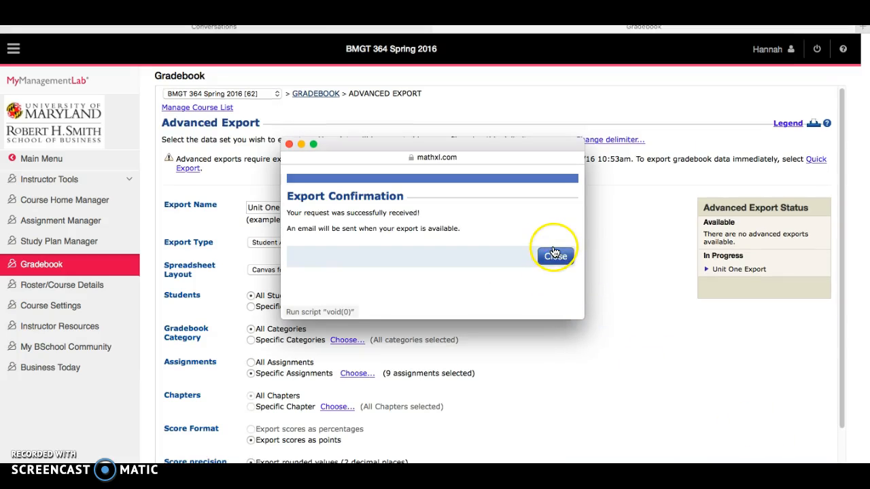
click(554, 257)
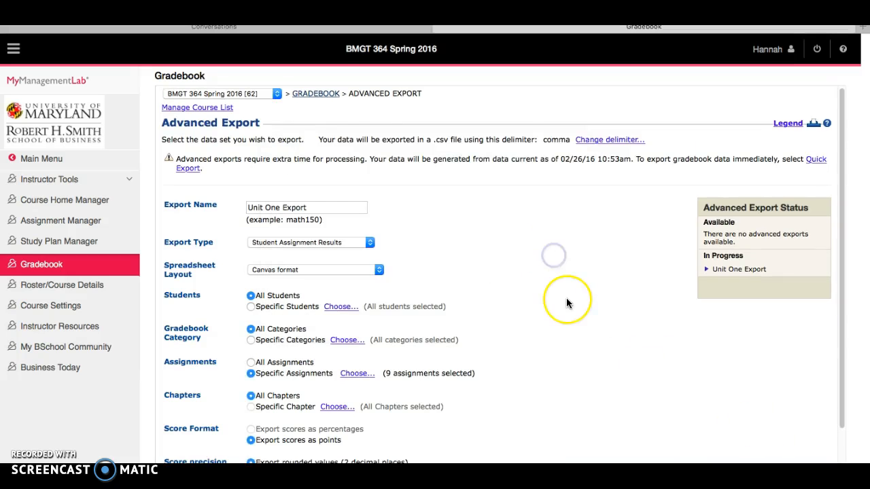
scroll(566, 299, down, 2)
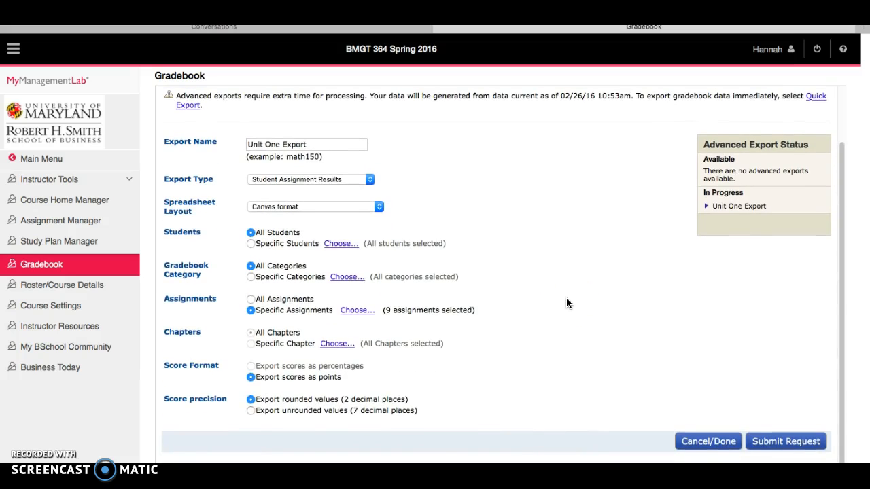
scroll(568, 303, up, 2)
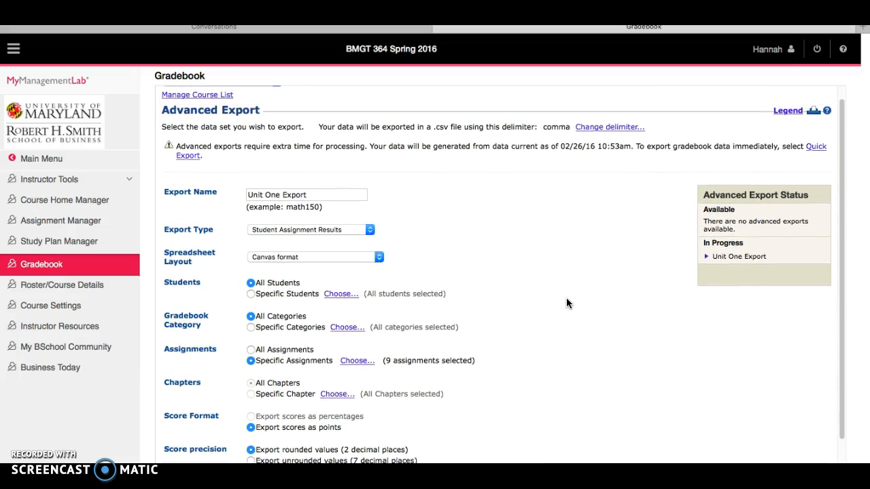
scroll(567, 303, down, 2)
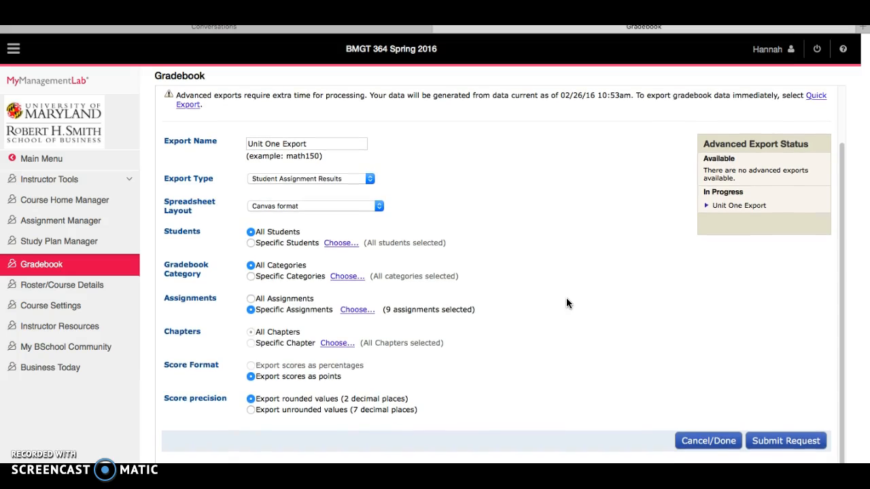
Step: Switch to Mail and open the MyManagementLab message about the Unit One Export
click(272, 344)
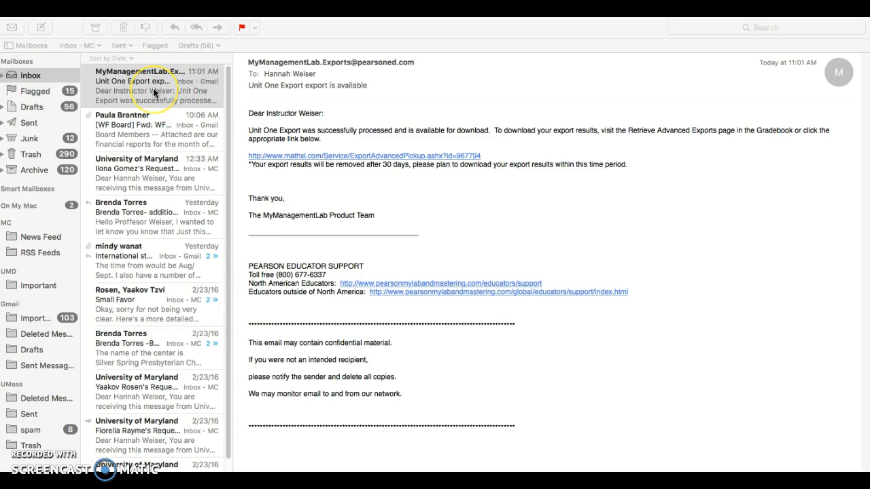
click(145, 84)
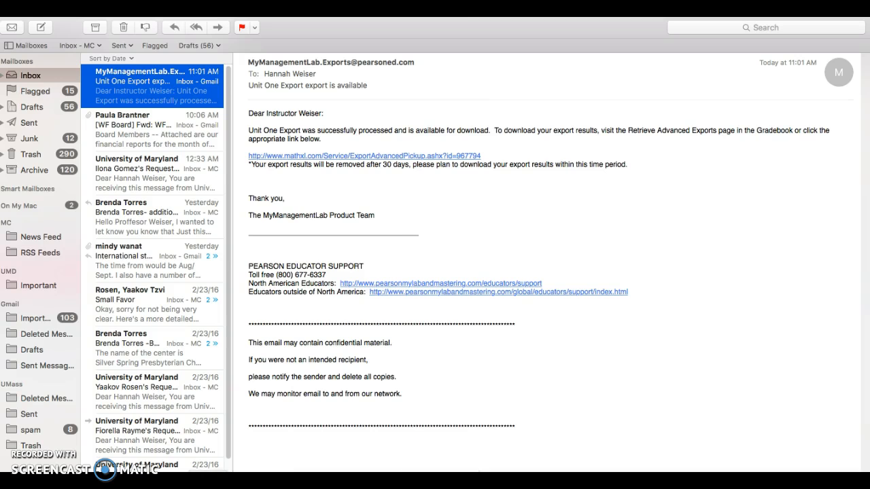
Step: Return to the browser and download Unit One Export from the Gradebook's Retrieve Advanced Exports page
click(207, 484)
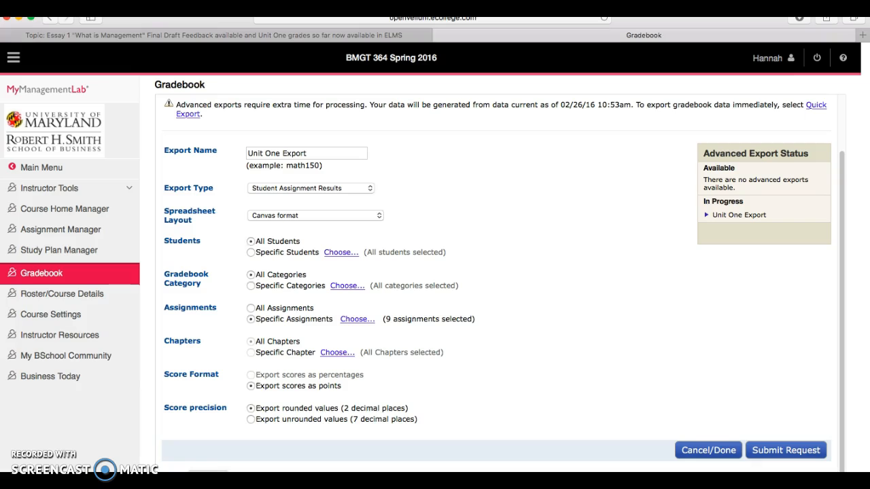
click(42, 273)
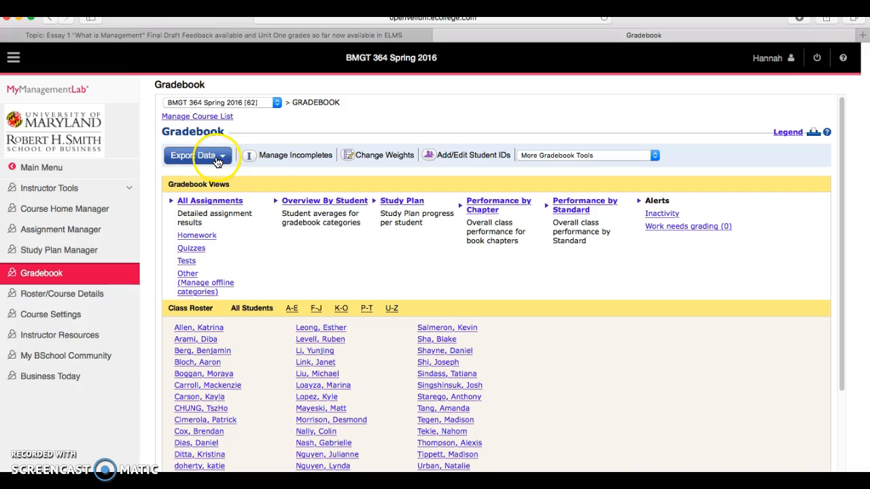
click(218, 158)
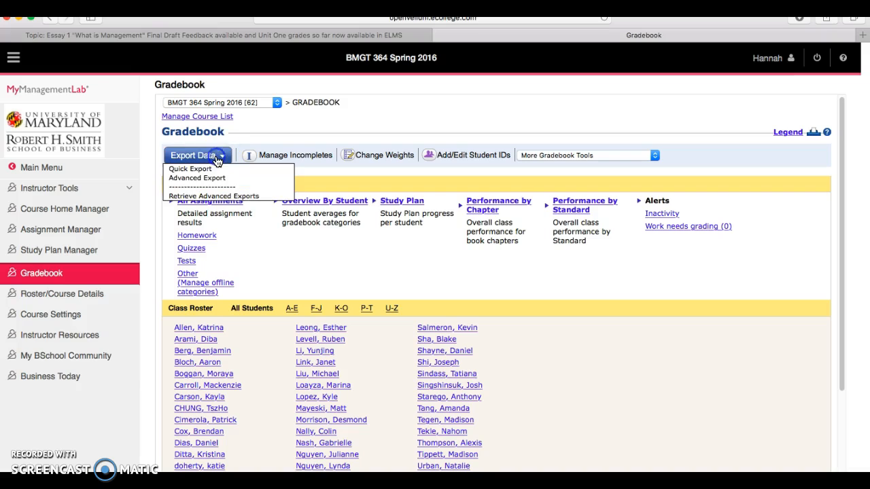
click(216, 199)
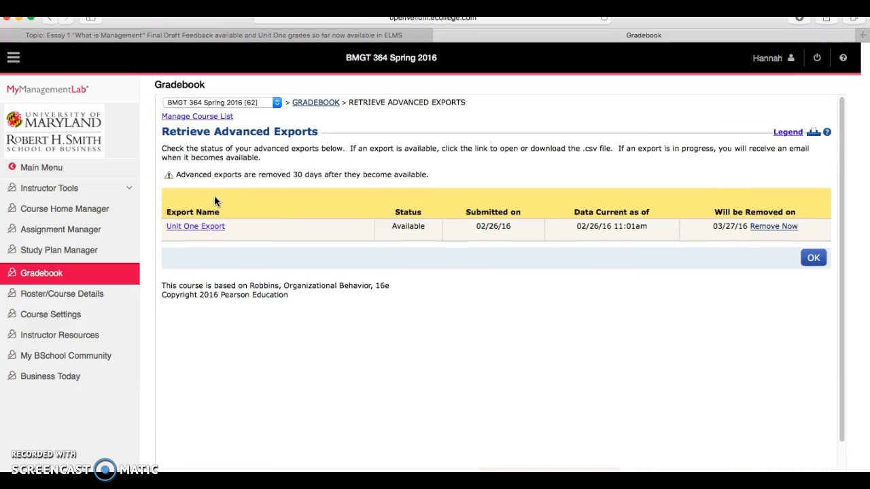
click(216, 230)
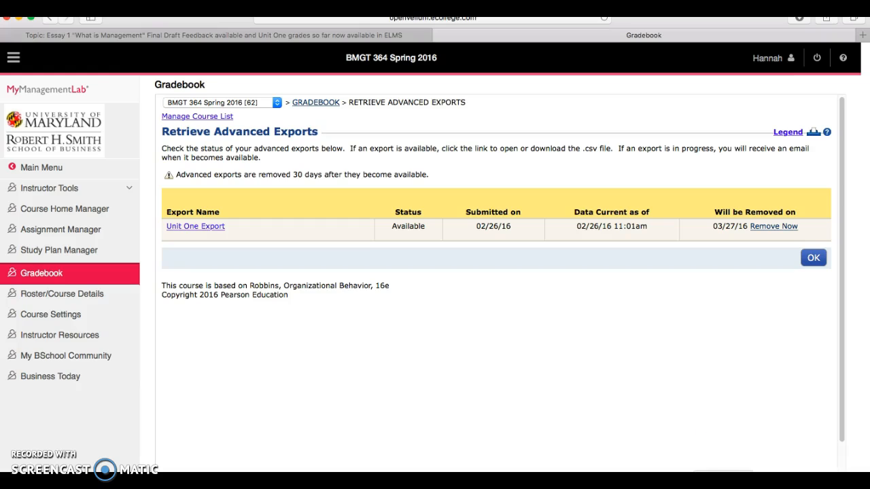
Step: Check the recent downloads for Unit One Export-2.csv and leave the Retrieve Advanced Exports page
click(723, 485)
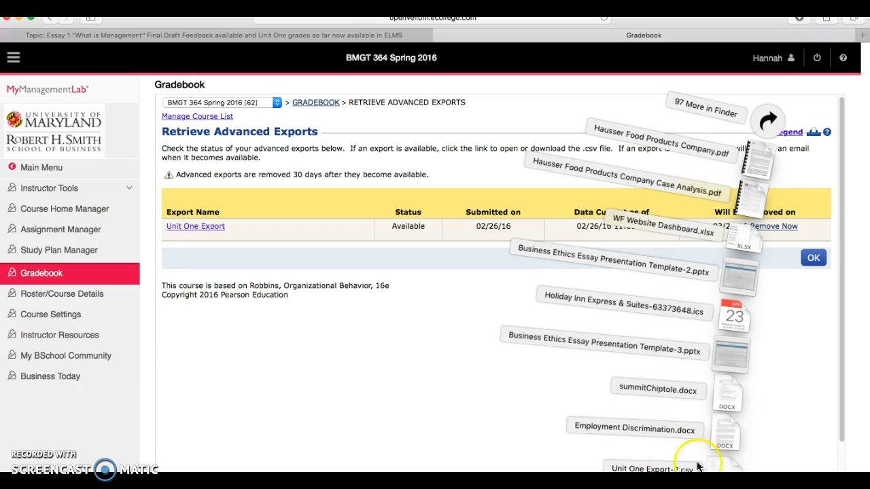
click(415, 373)
click(810, 262)
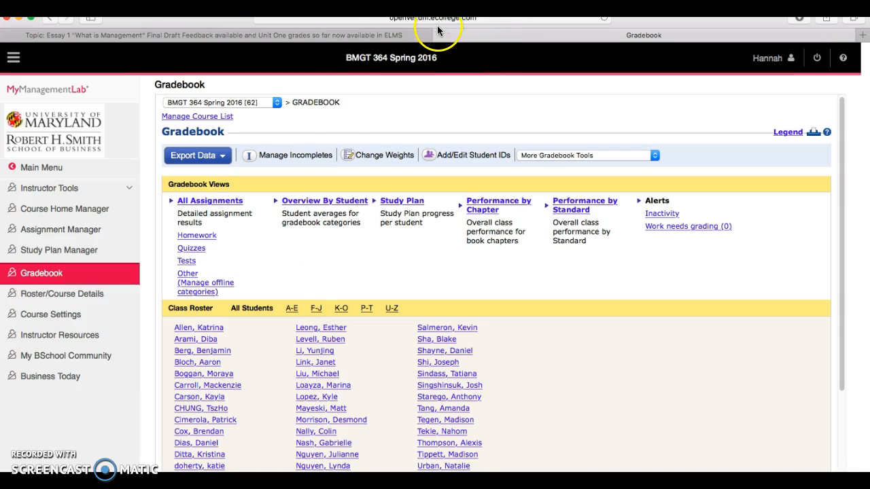
Step: Switch to the ELMS course page for BMGT364 and open its Grades
drag(436, 39, 436, 41)
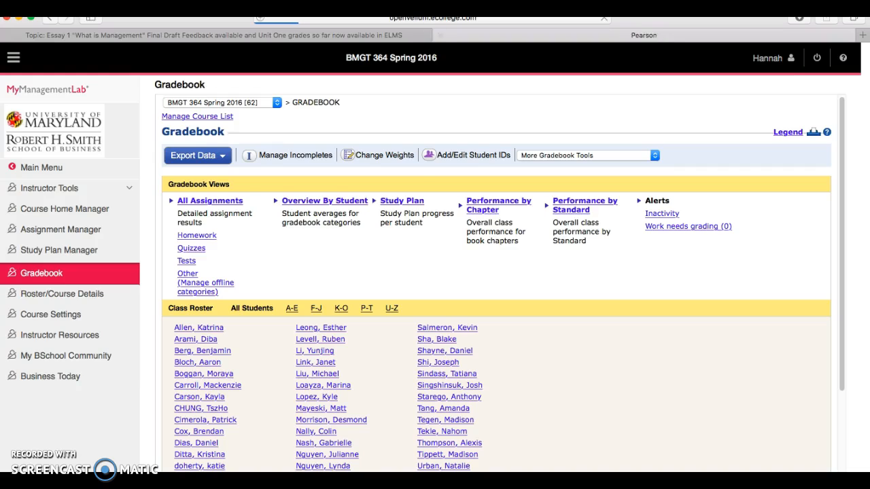
click(393, 34)
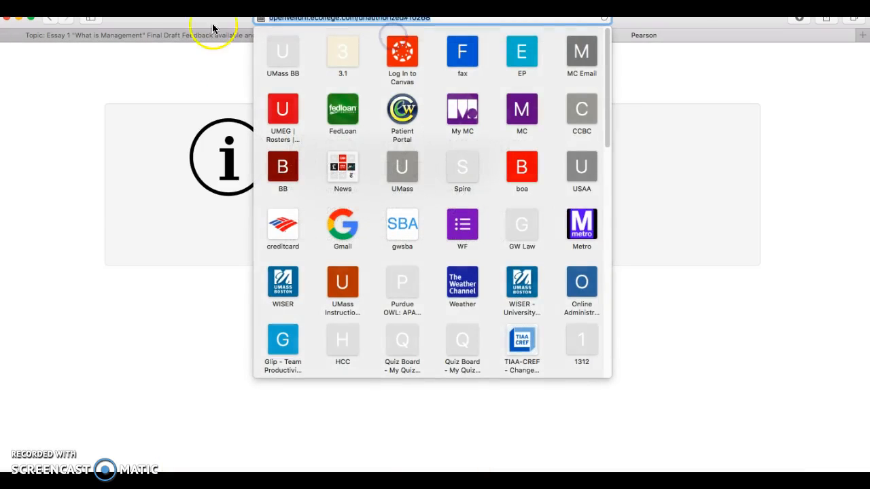
click(161, 36)
click(148, 35)
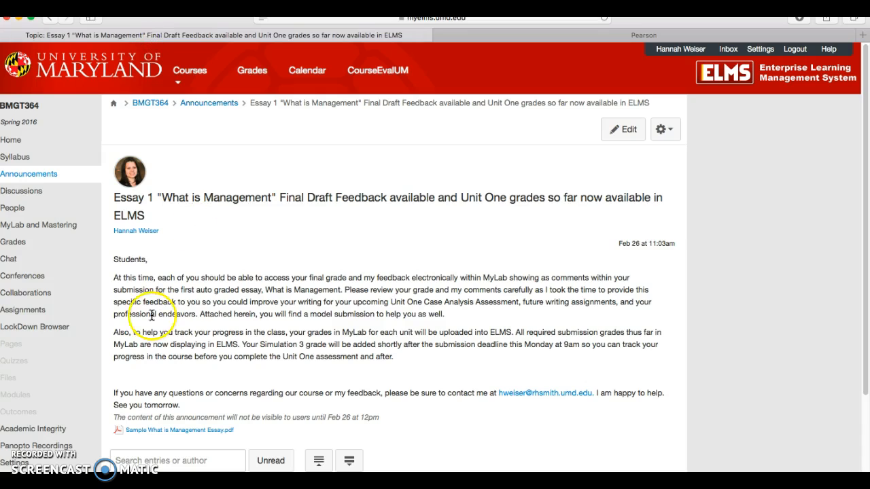
click(30, 250)
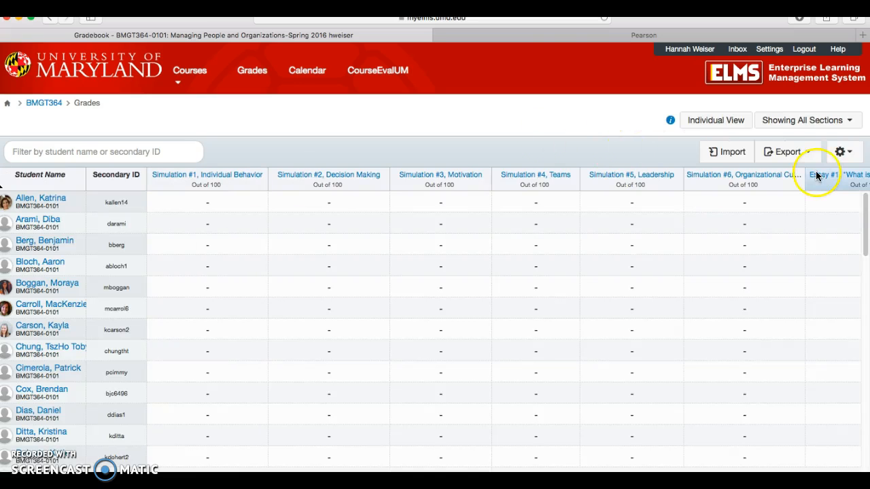
Step: Import Unit One Export-2.csv from Downloads into the ELMS gradebook and upload its data
click(731, 152)
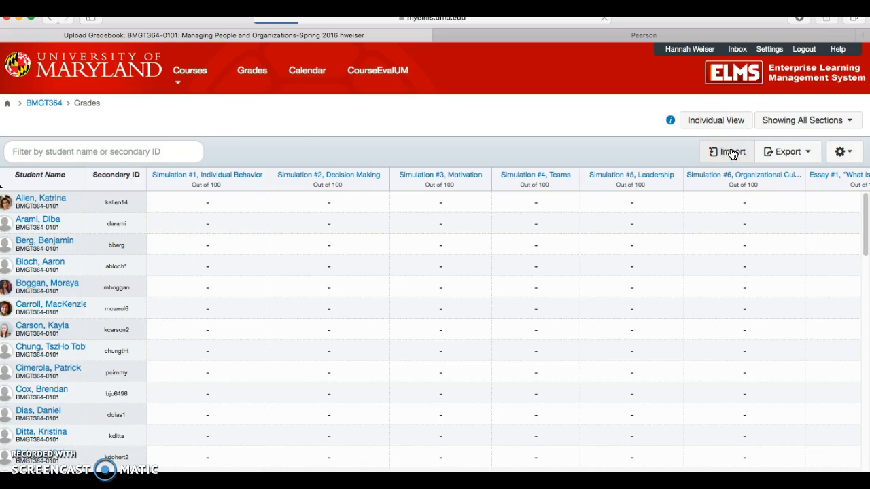
click(253, 144)
click(228, 89)
click(195, 169)
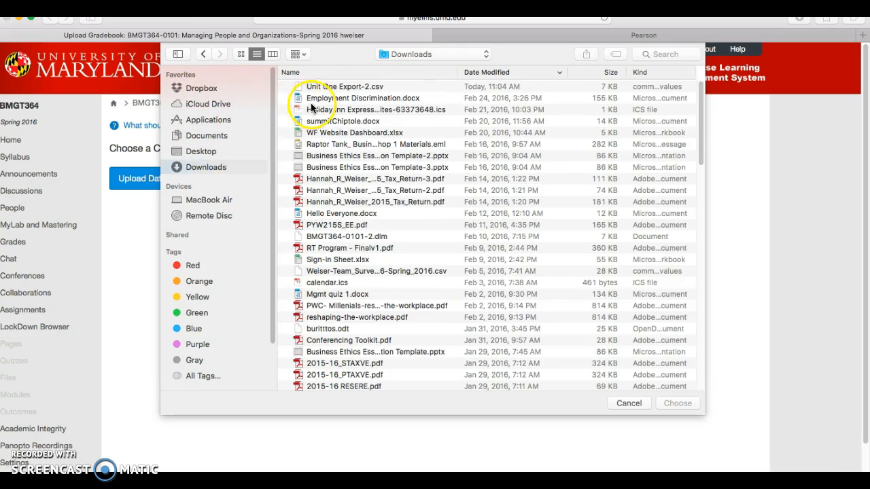
click(325, 87)
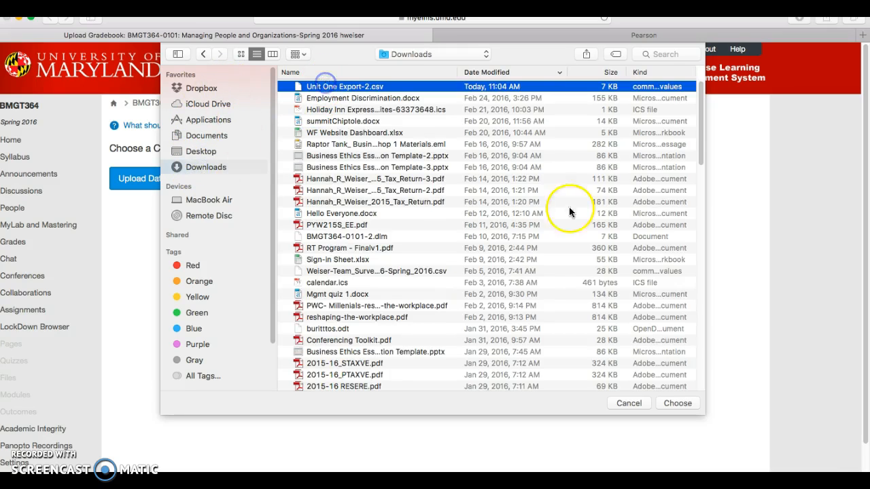
click(671, 404)
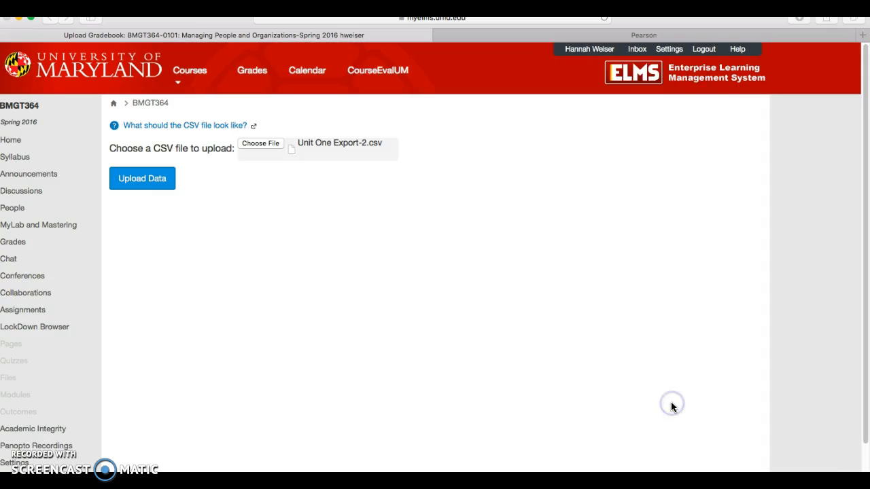
click(136, 182)
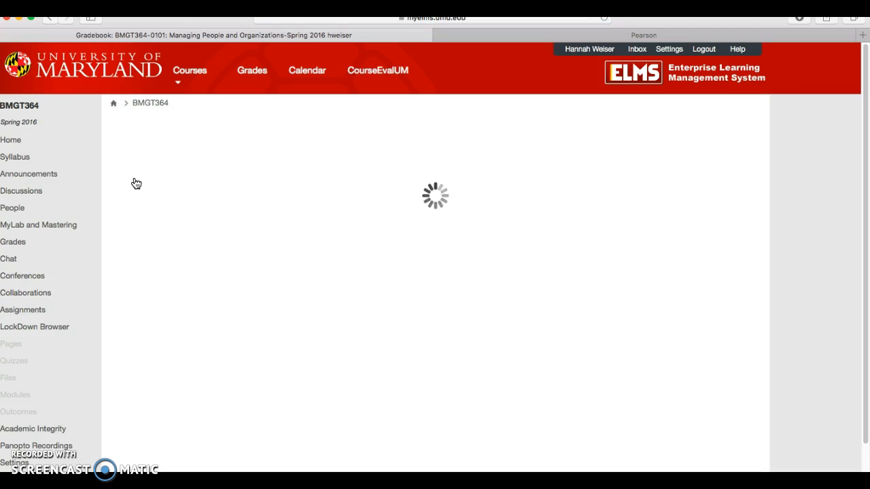
Step: Review the unrecognized students in the upload and match the first two to their corresponding class members
click(437, 273)
scroll(437, 273, down, 3)
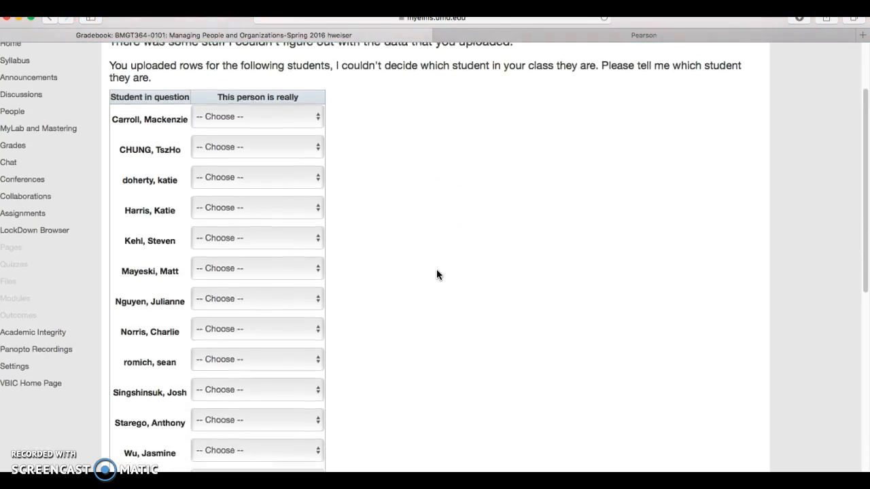
scroll(437, 270, down, 4)
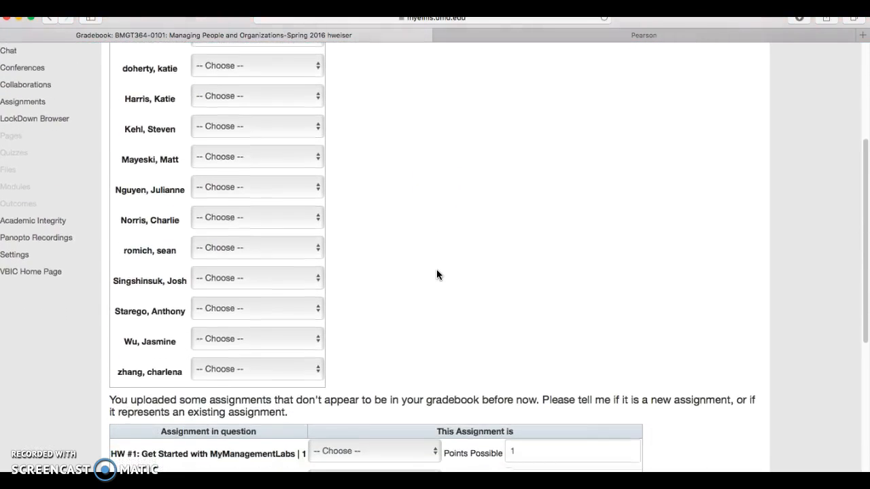
scroll(436, 274, up, 4)
click(426, 272)
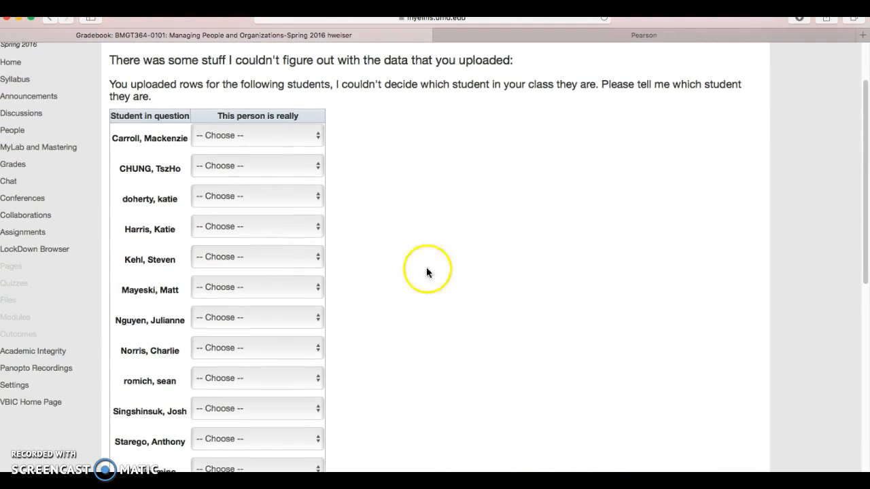
click(266, 138)
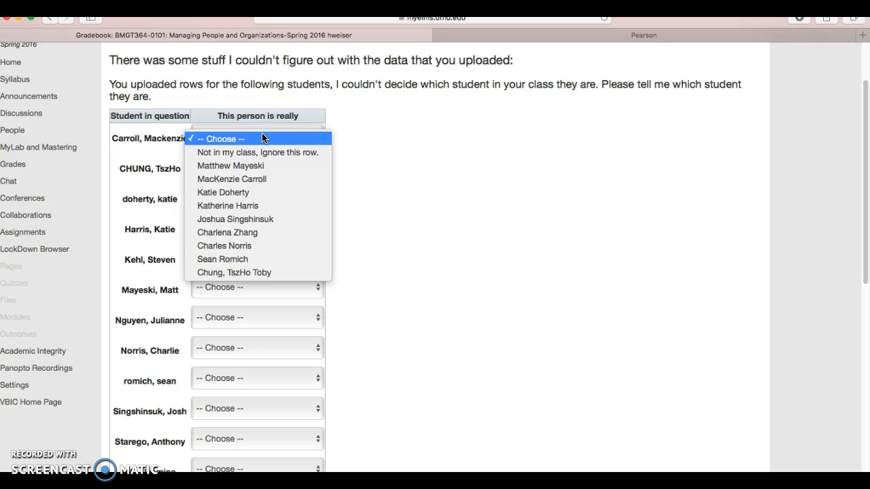
click(243, 181)
click(219, 169)
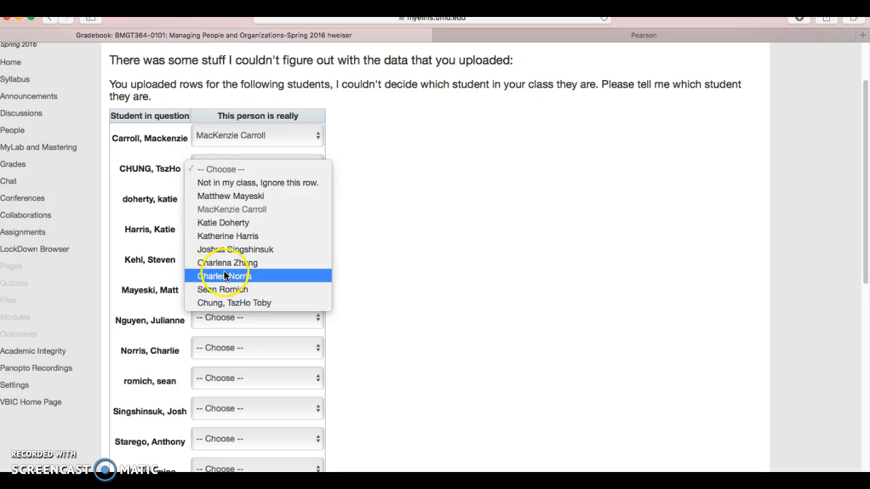
click(238, 303)
Step: Match the third and fourth students in question to their corresponding class members
click(211, 199)
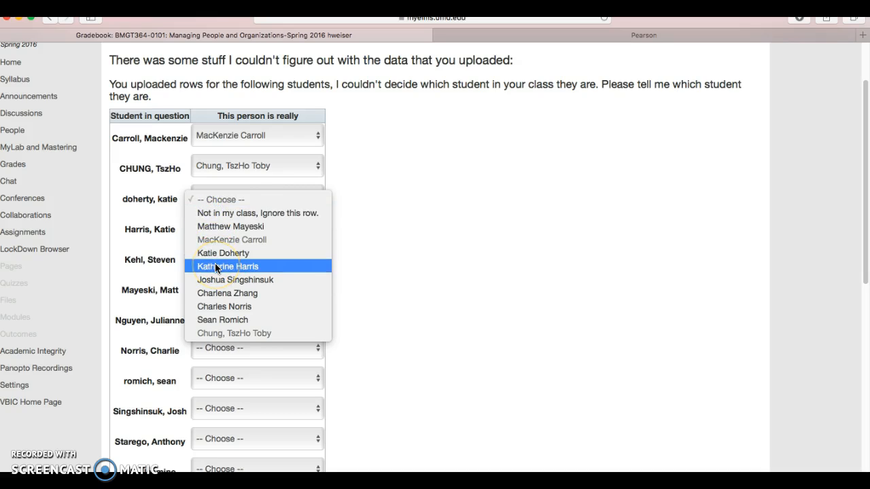
click(207, 253)
click(207, 229)
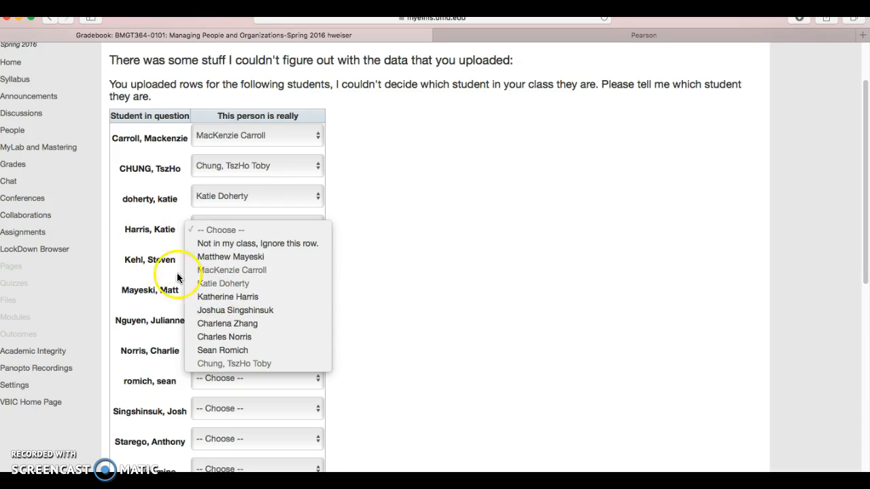
click(225, 297)
Step: Set the fifth and seventh students in question to "Not in my class, Ignore this row" and match the sixth to the corresponding class member
click(221, 260)
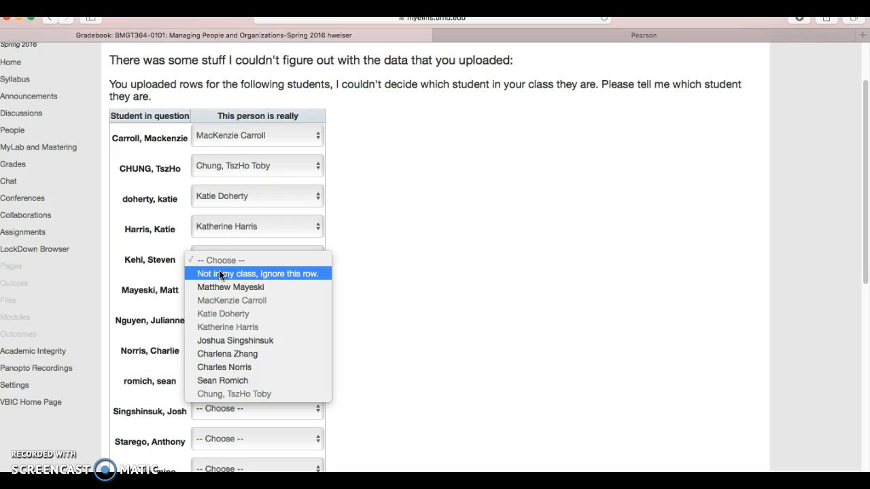
click(214, 278)
click(217, 287)
click(220, 320)
click(220, 318)
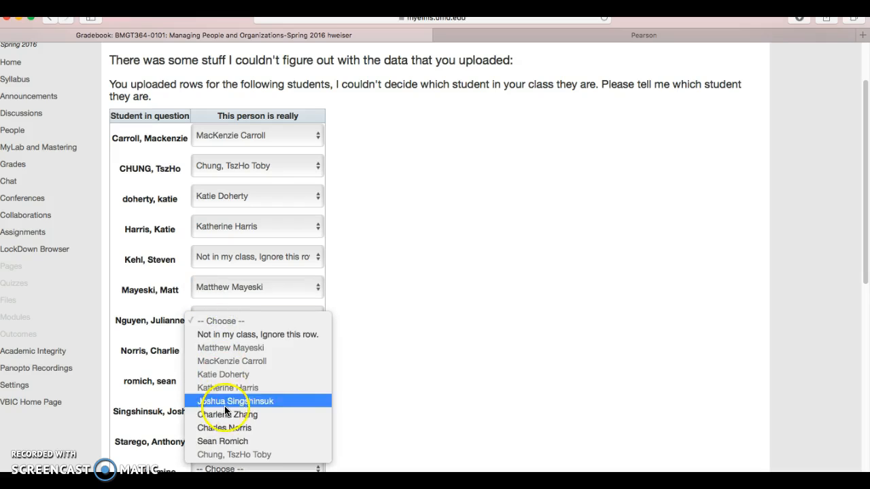
click(238, 333)
Step: Match the eighth, ninth and tenth students in question to their corresponding class members
scroll(353, 354, down, 5)
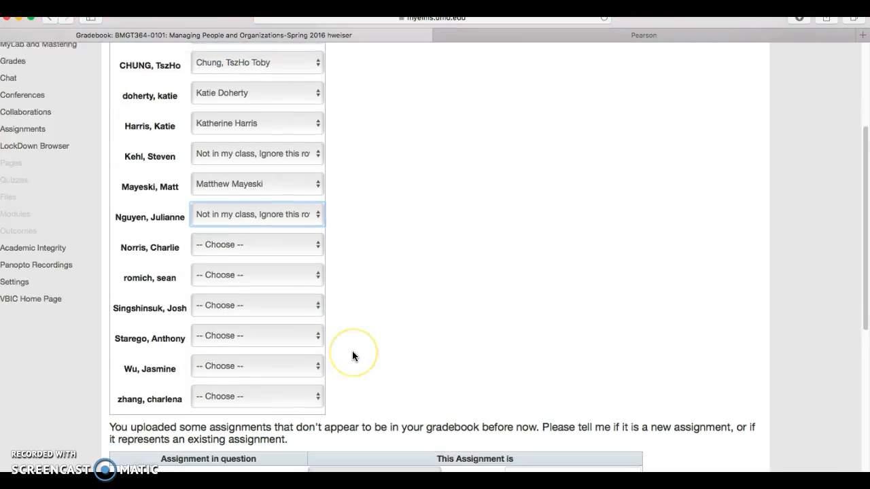
click(229, 220)
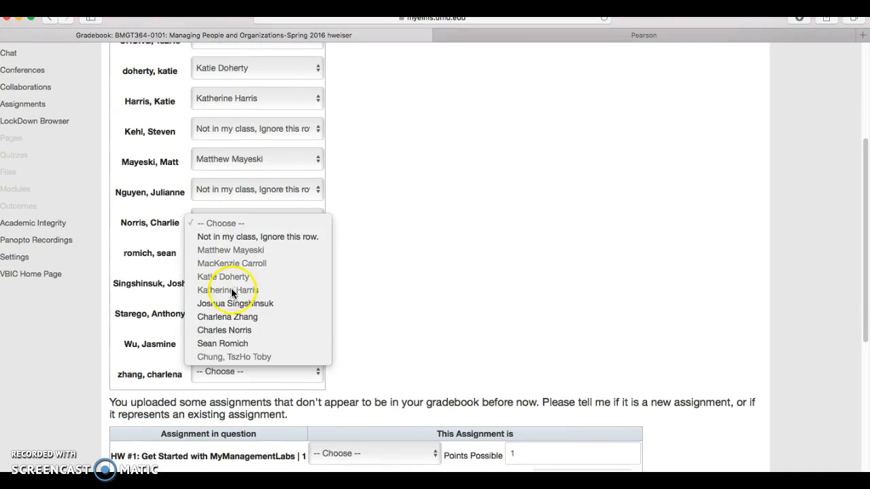
click(232, 330)
click(246, 247)
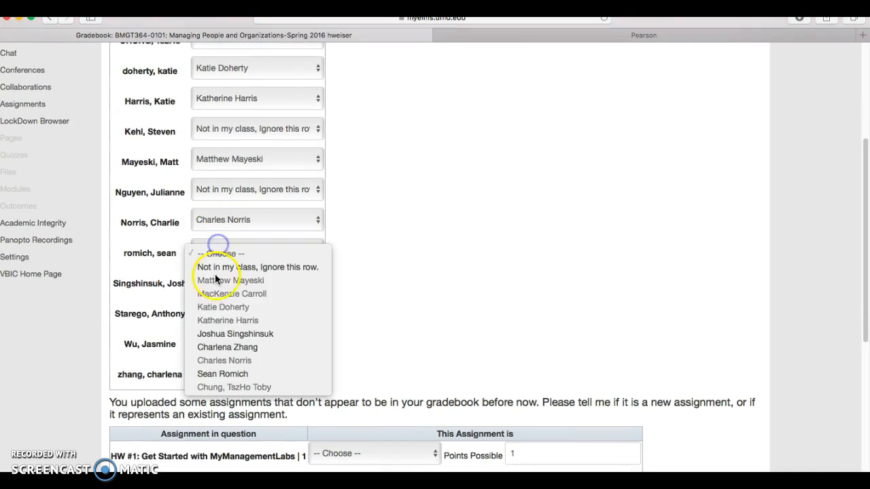
click(212, 374)
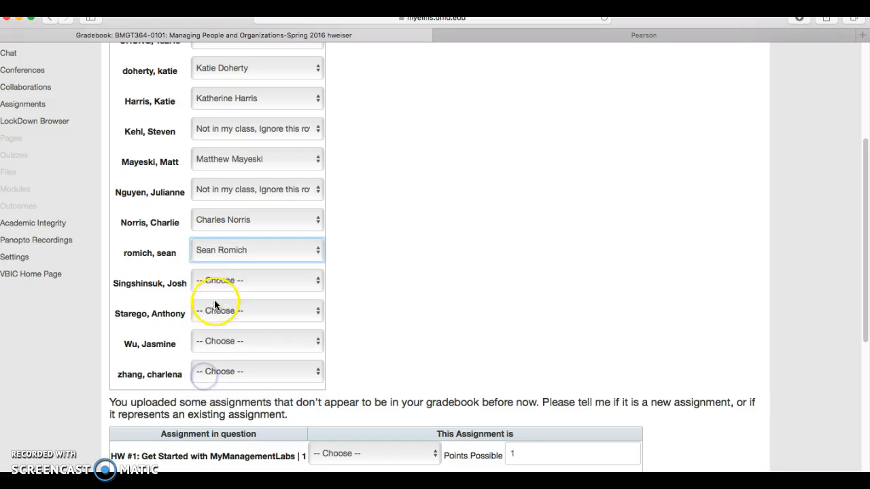
click(207, 283)
click(217, 363)
Step: Set the eleventh and twelfth students to "Not in my class, Ignore this row" and match the last student to the corresponding class member
click(211, 314)
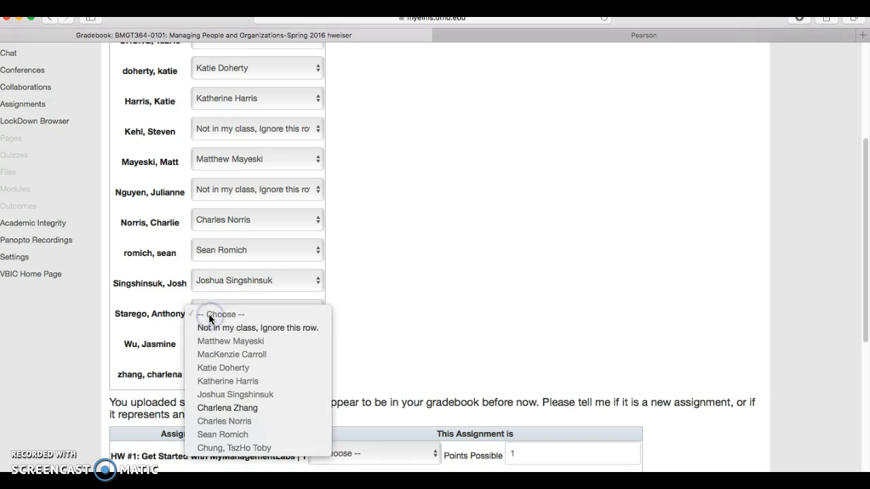
click(213, 332)
click(219, 344)
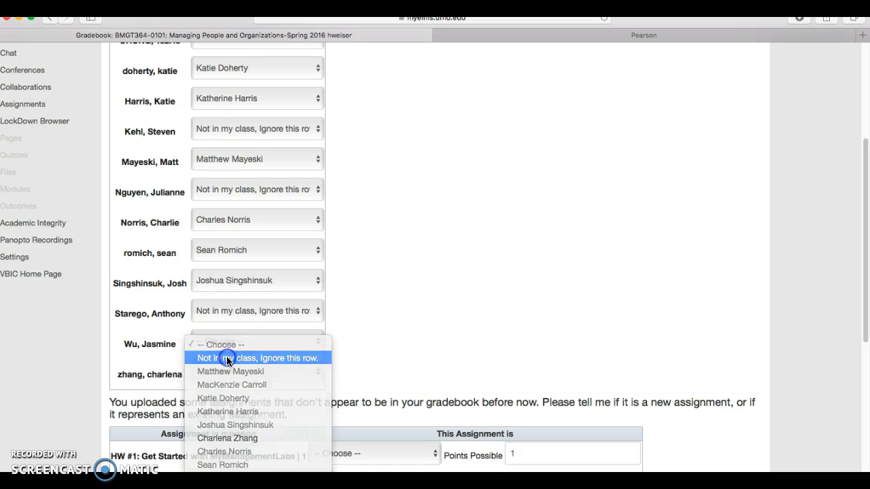
click(227, 359)
click(237, 376)
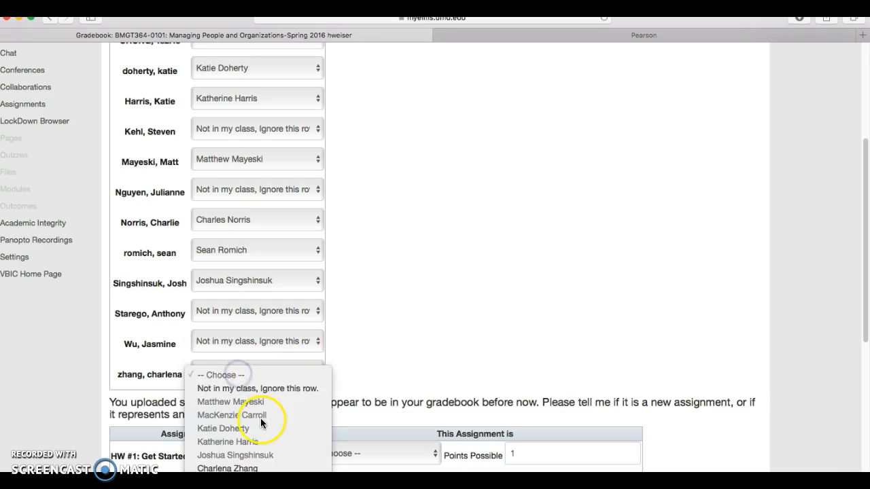
click(245, 446)
Step: Match the uploaded HW #1: Get Started with MyManagementLabs to the existing assignment "Homework: Getting Started with MyManagementLab"
scroll(413, 368, down, 3)
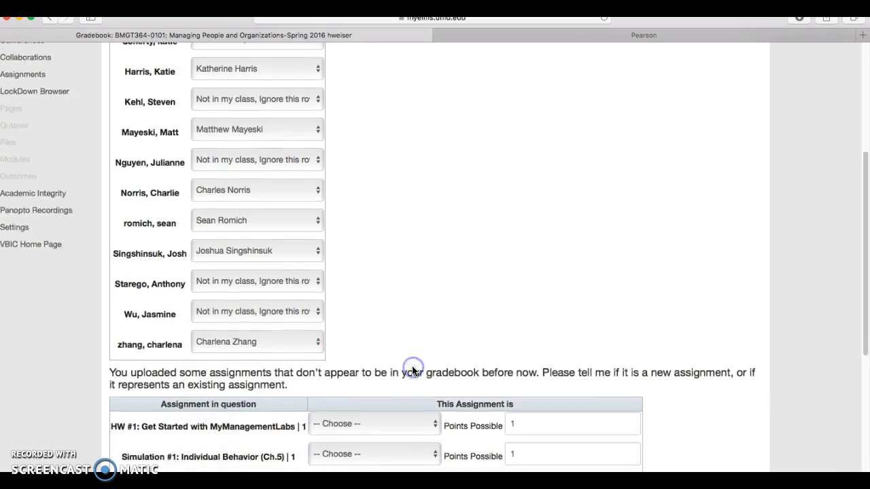
scroll(540, 159, down, 2)
scroll(538, 160, down, 5)
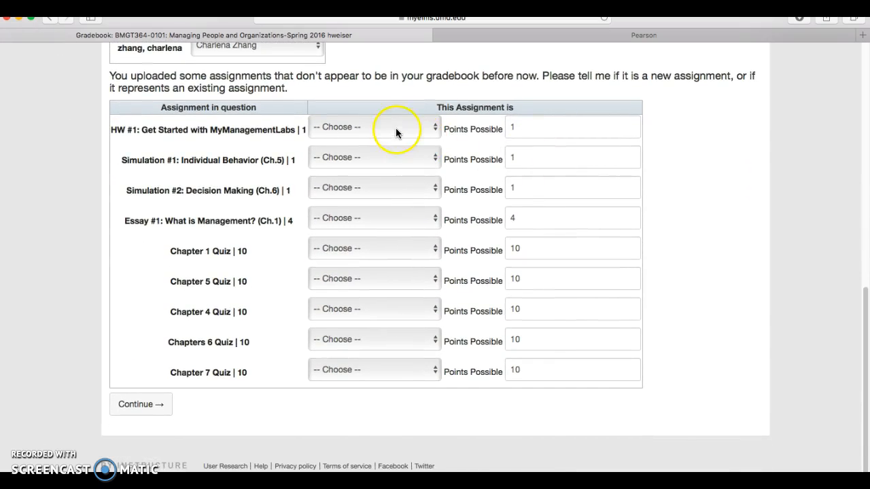
click(392, 129)
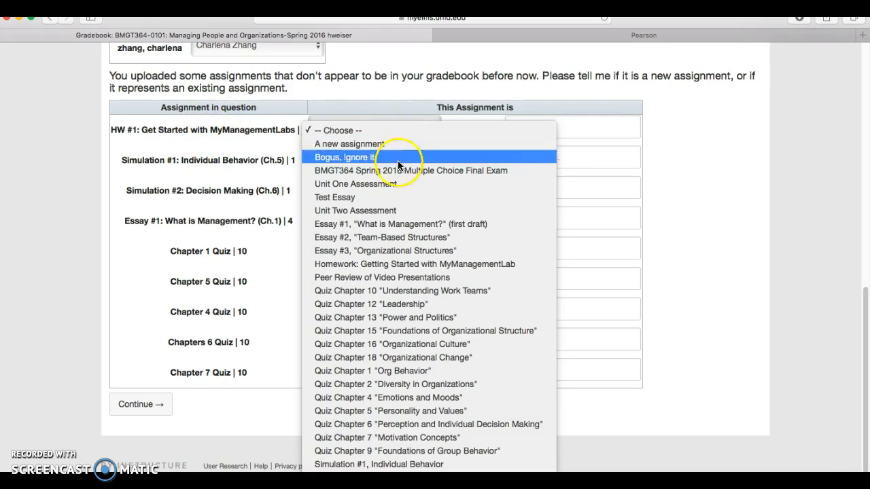
click(398, 265)
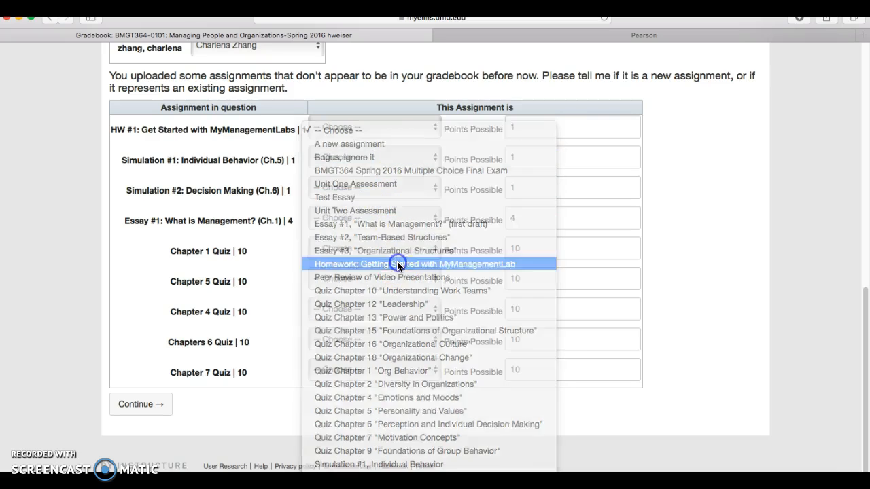
Step: Match the uploaded Simulation #1: Individual Behavior (Ch.5) to the existing assignment "Simulation #1, Individual Behavior"
click(360, 163)
scroll(396, 335, down, 5)
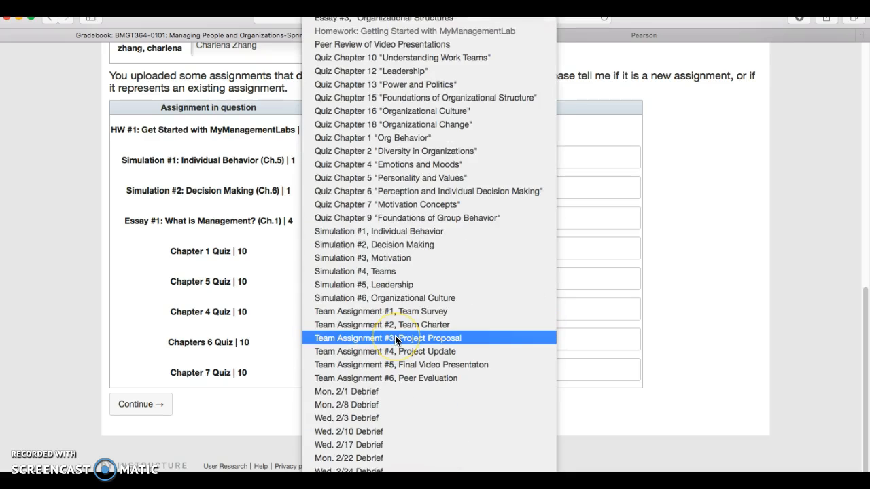
click(363, 235)
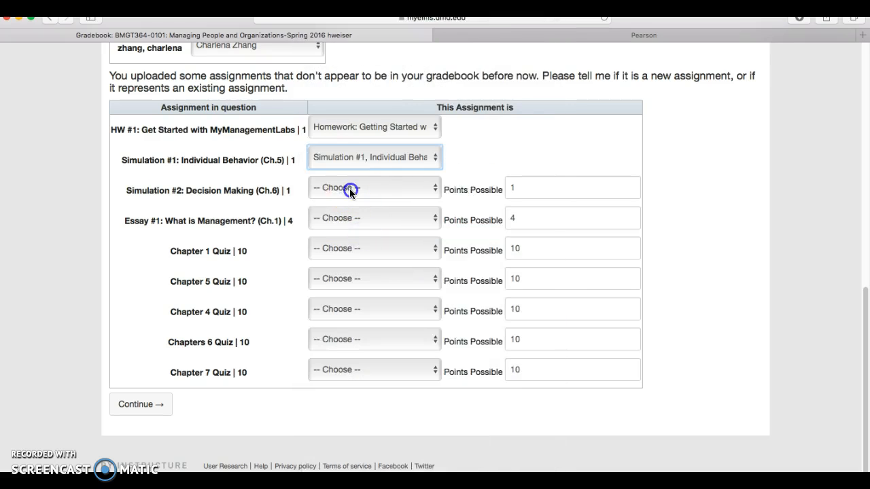
Step: Match the uploaded Simulation #2: Decision Making (Ch.6) to the existing assignment "Simulation #2, Decision Making"
click(349, 188)
scroll(372, 410, down, 5)
scroll(372, 412, down, 1)
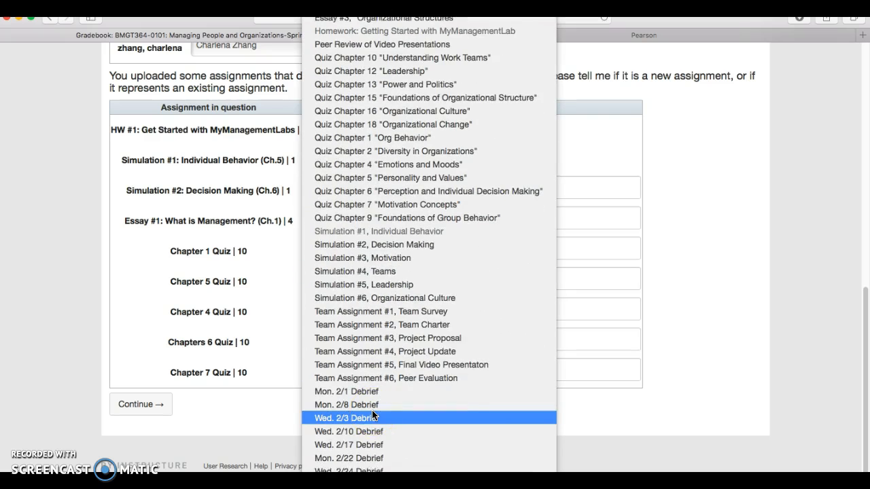
scroll(371, 412, up, 5)
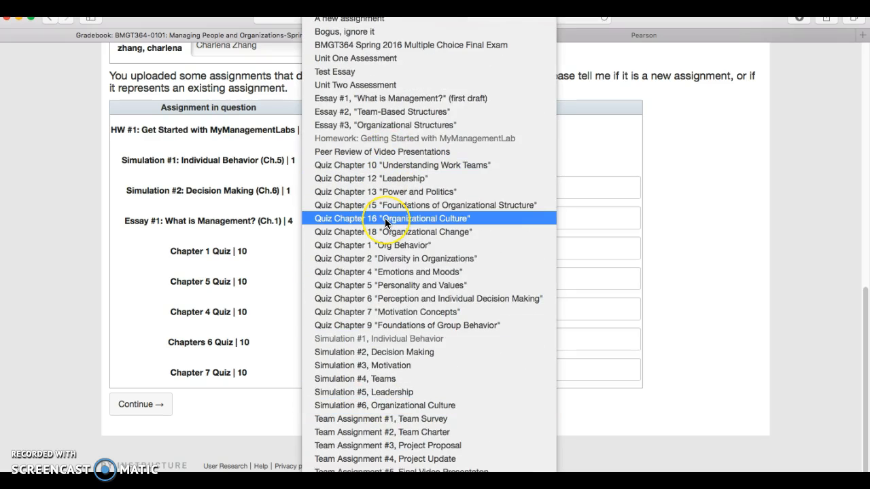
scroll(384, 218, down, 5)
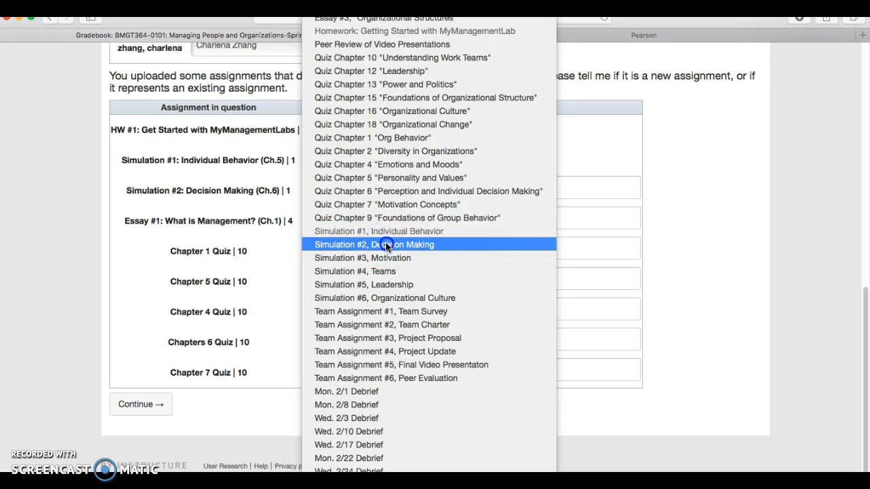
click(385, 247)
Step: Match the uploaded Essay #1: What is Management? (Ch.1) to the existing assignment Essay #1, "What is Management?" (first draft)
click(347, 218)
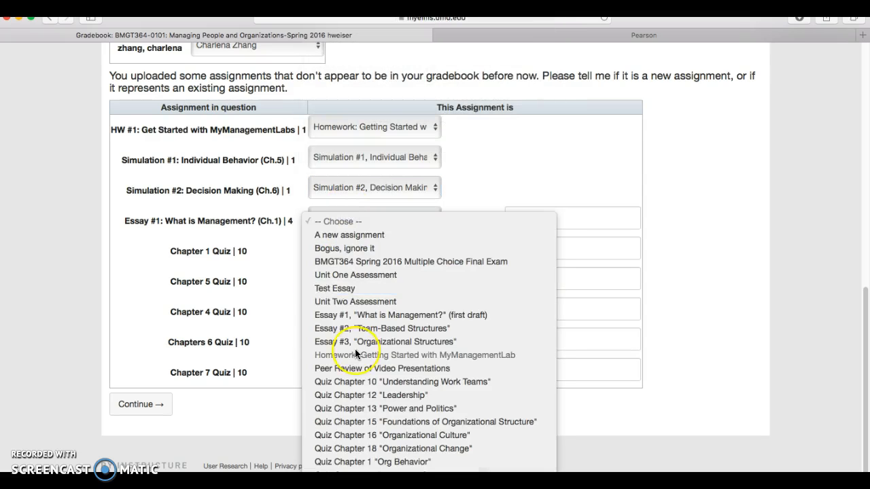
scroll(355, 353, down, 10)
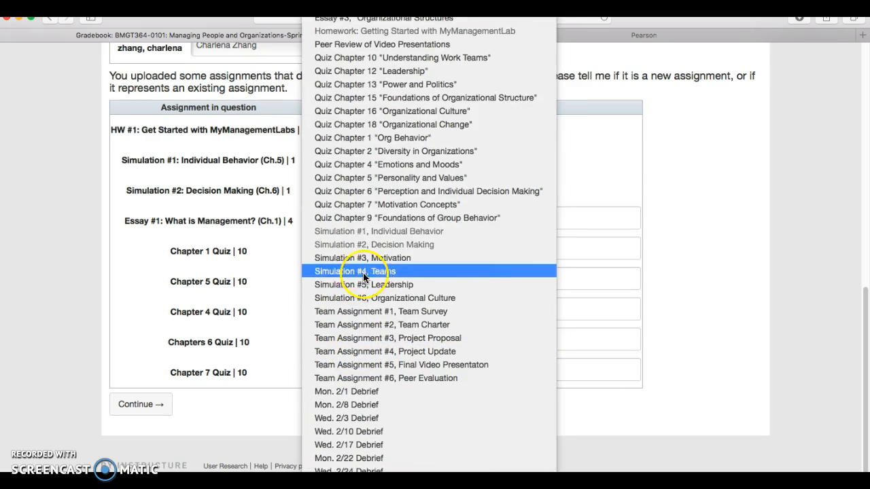
scroll(386, 155, up, 4)
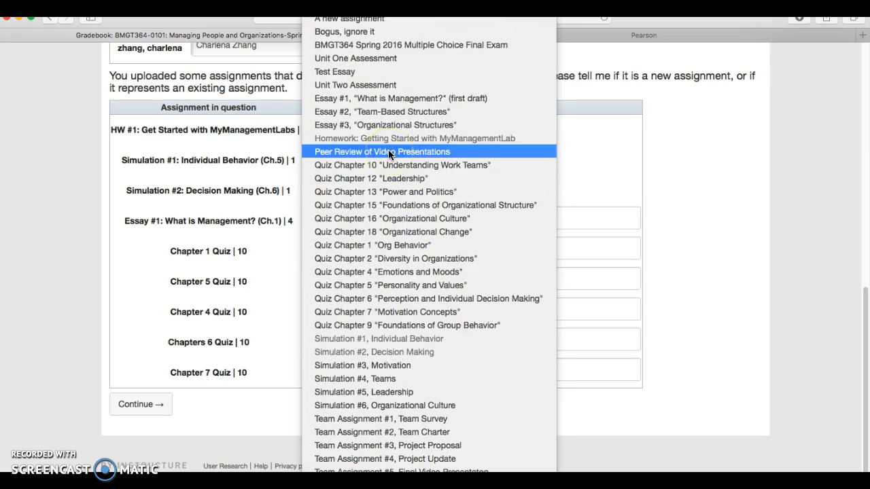
click(367, 98)
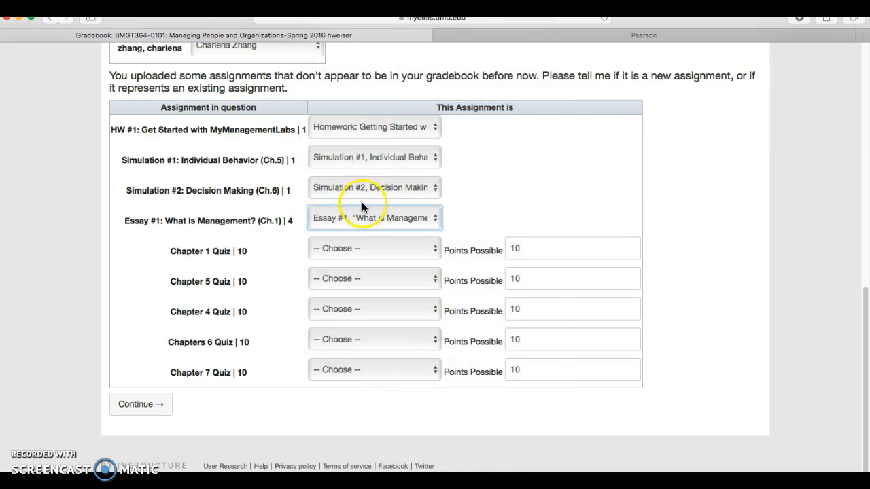
click(357, 217)
click(355, 220)
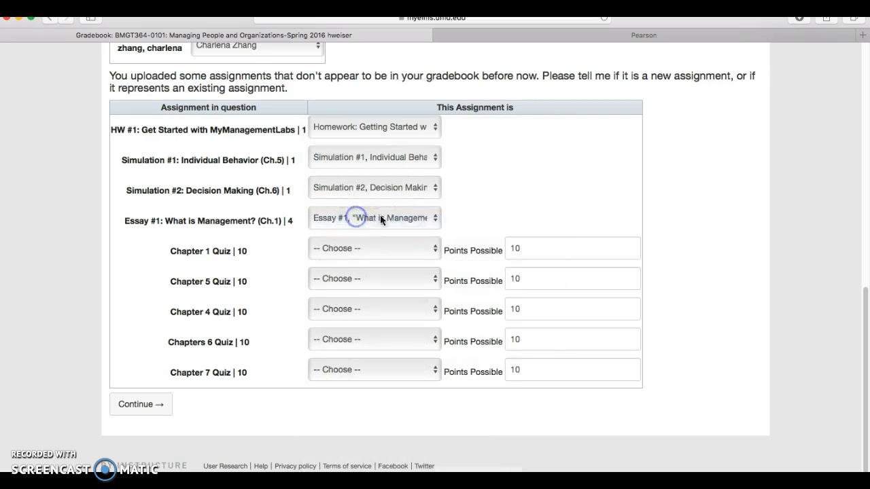
Step: Match the uploaded Chapter 1 Quiz to the existing assignment Quiz Chapter 1 "Org Behavior"
click(358, 250)
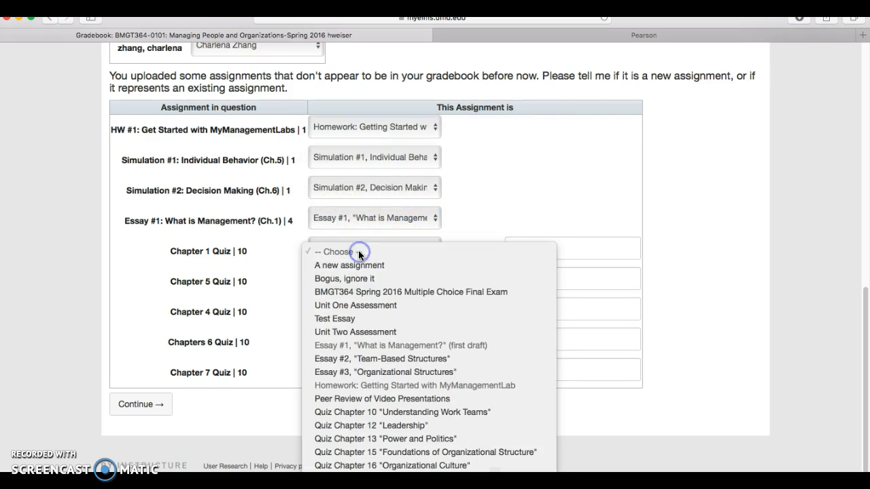
scroll(387, 385, down, 8)
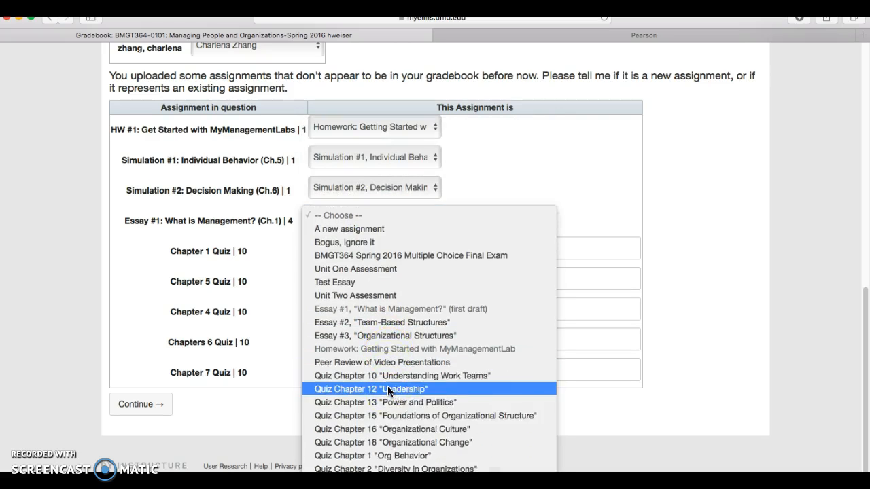
click(388, 388)
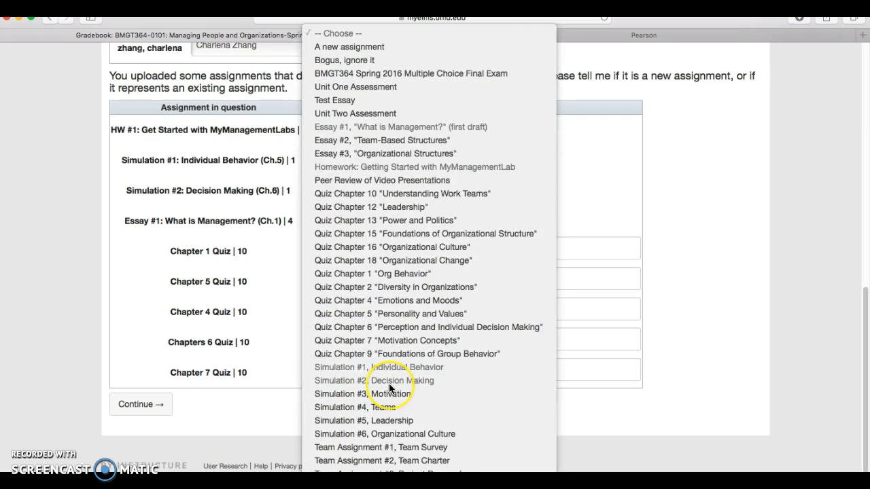
click(374, 274)
Step: Match the Chapter 5 Quiz to Quiz Chapter 5 "Personality and Values" and the Chapter 4 Quiz to Quiz Chapter 4 "Emotions and Moods"
click(361, 280)
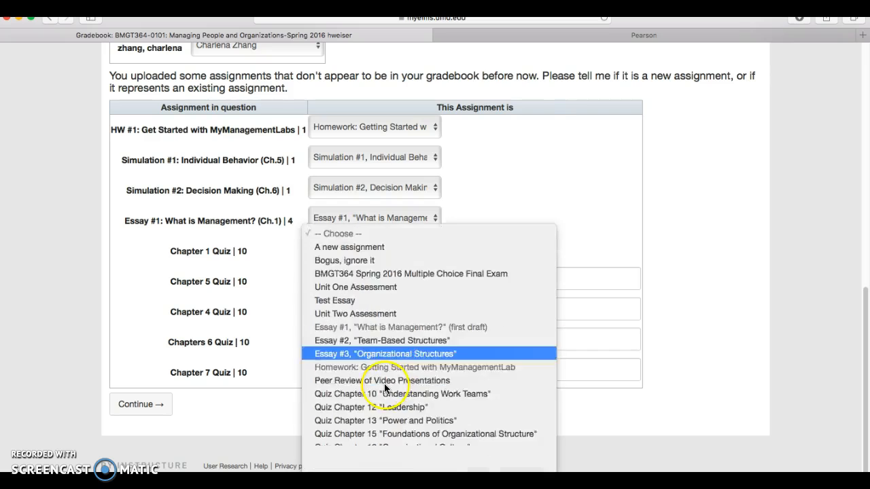
scroll(384, 383, down, 5)
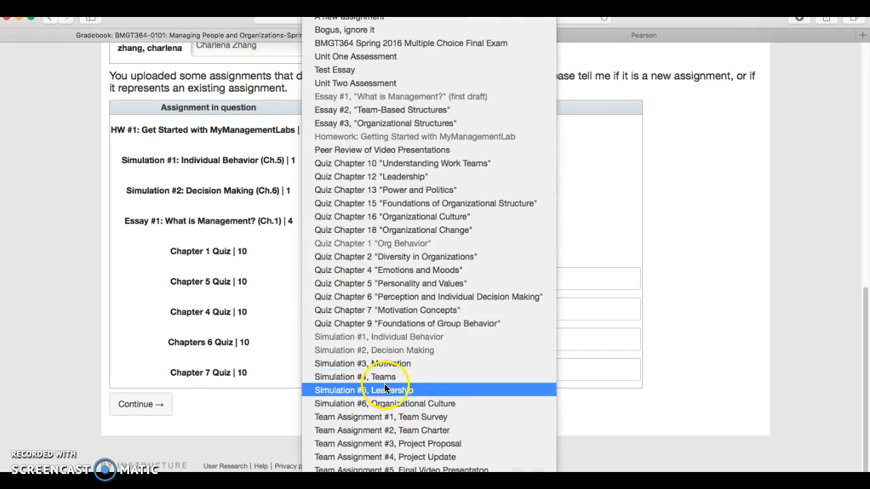
click(370, 283)
click(349, 309)
scroll(348, 365, down, 5)
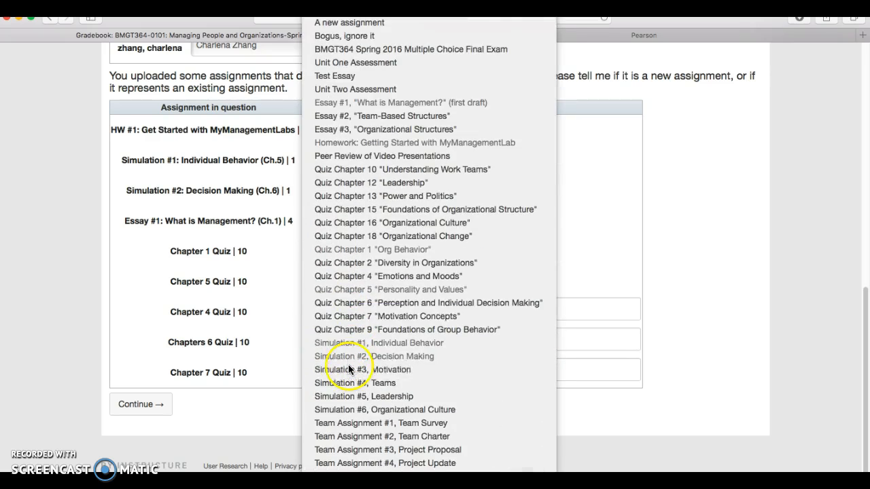
click(355, 278)
Step: Match the Chapters 6 Quiz to Quiz Chapter 6 "Perception and Individual Decision Making" and the Chapter 7 Quiz to Quiz Chapter 7 "Motivation Concepts"
click(334, 338)
scroll(341, 419, down, 5)
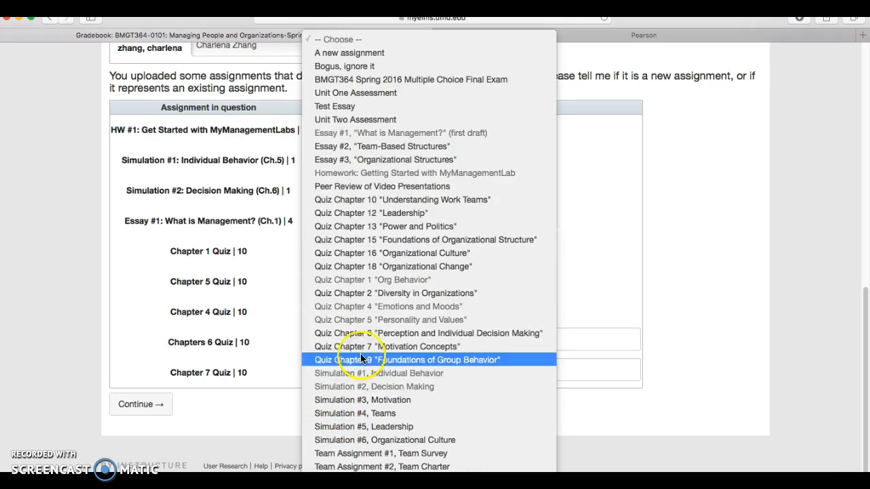
click(331, 333)
click(341, 369)
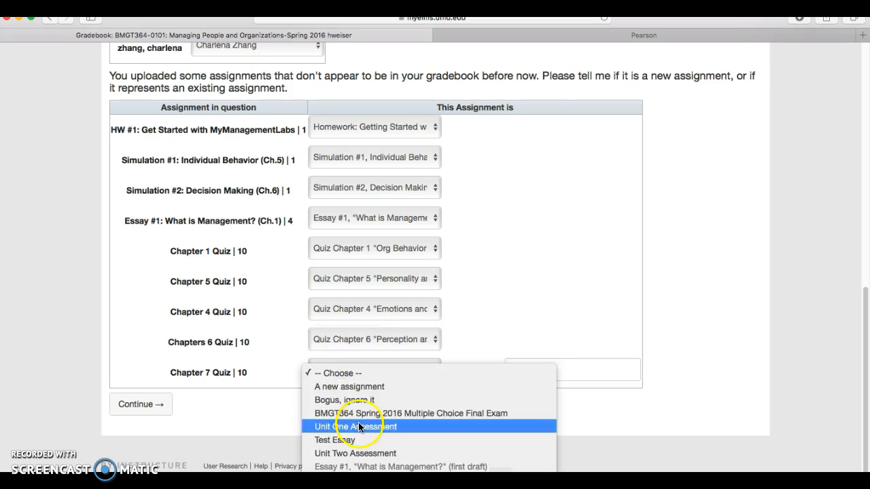
scroll(340, 428, down, 5)
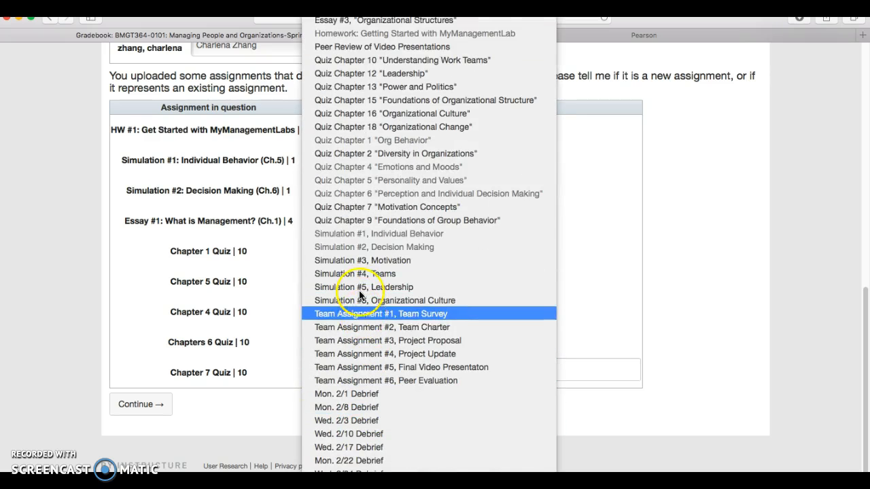
click(348, 206)
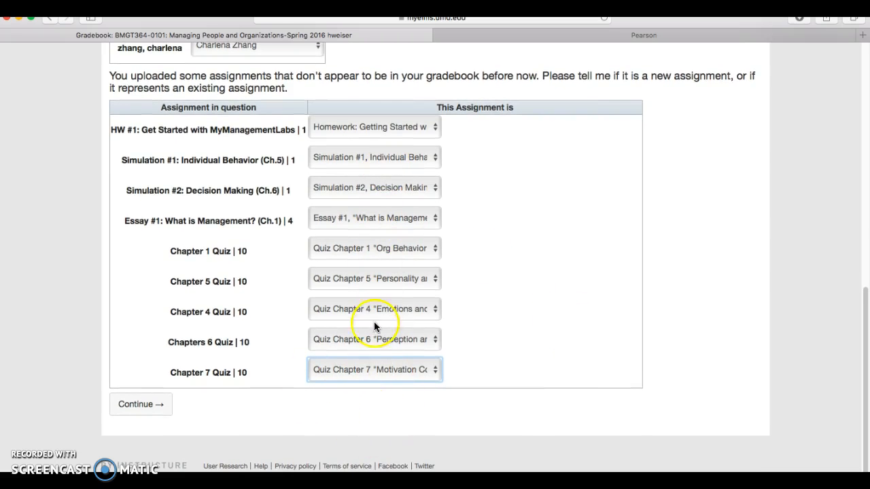
Step: Submit the assignment matches, review the imported grades across the preview table, and save the changes to the gradebook
click(156, 405)
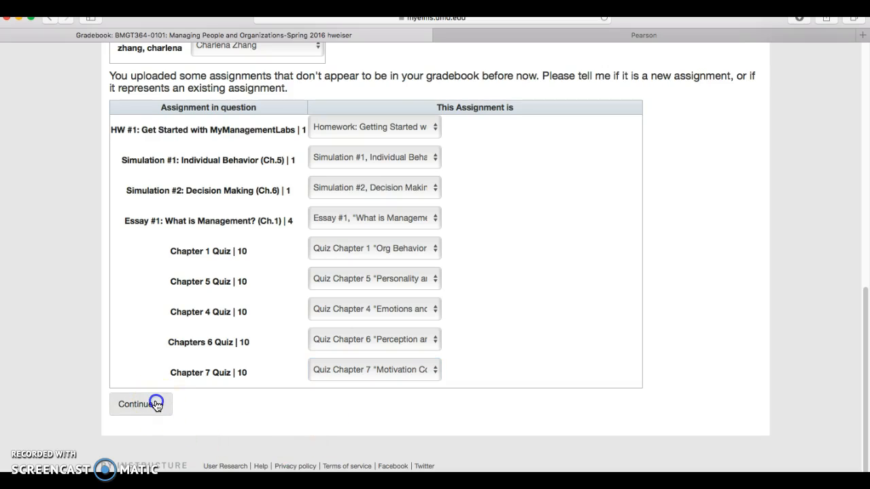
scroll(465, 316, up, 2)
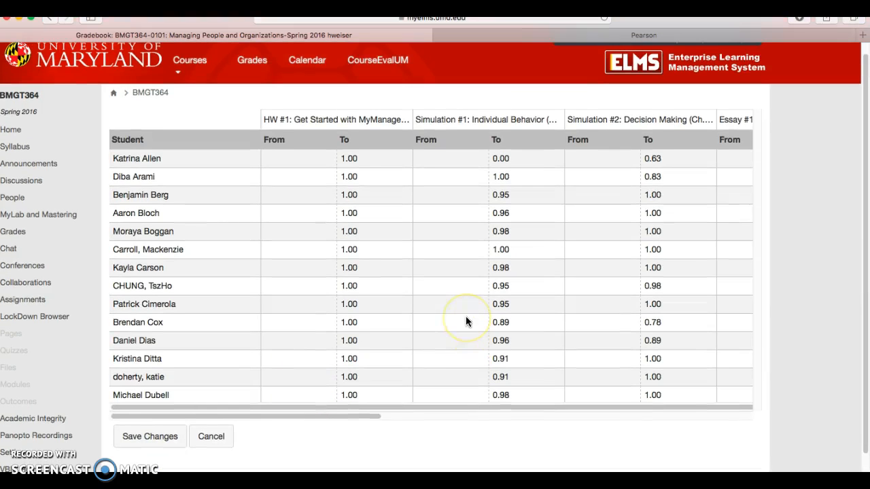
drag(363, 412, 442, 404)
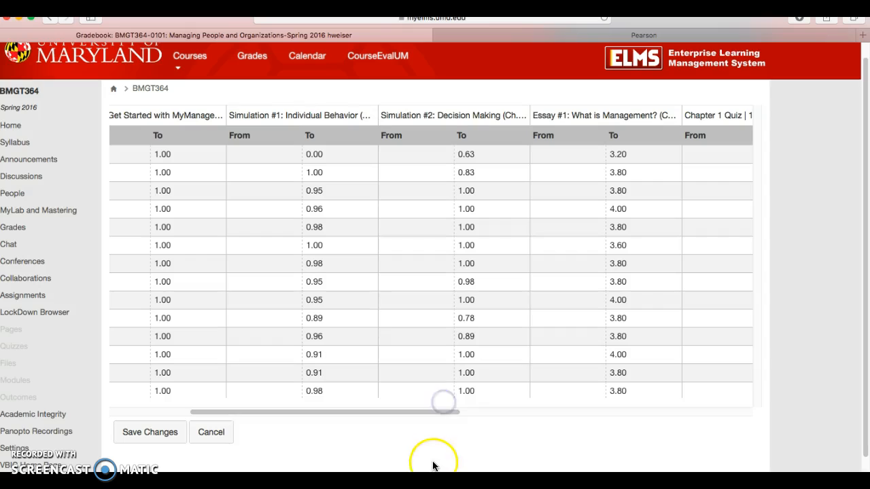
scroll(408, 462, down, 2)
click(161, 398)
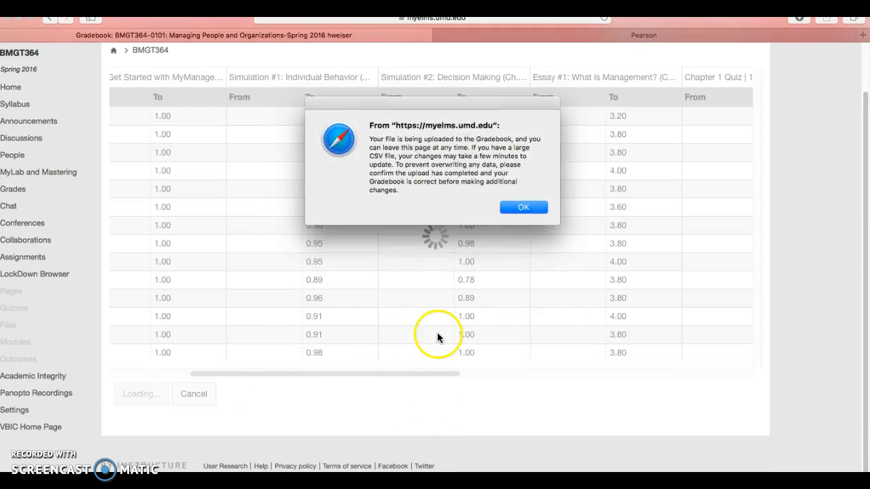
click(486, 262)
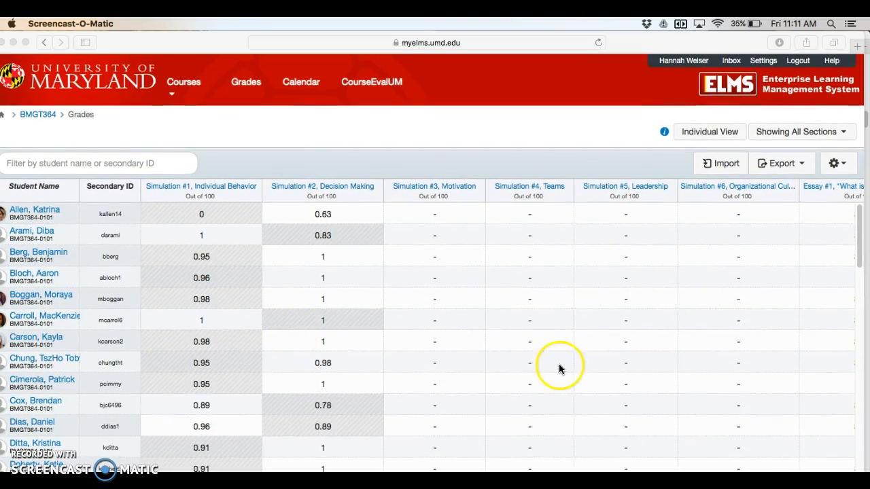
Step: Look over the imported gradebook columns and sort the students by Simulation #1, Individual Behavior score in ascending order
scroll(534, 369, right, 1)
scroll(534, 369, right, 5)
scroll(534, 369, left, 5)
scroll(287, 281, left, 1)
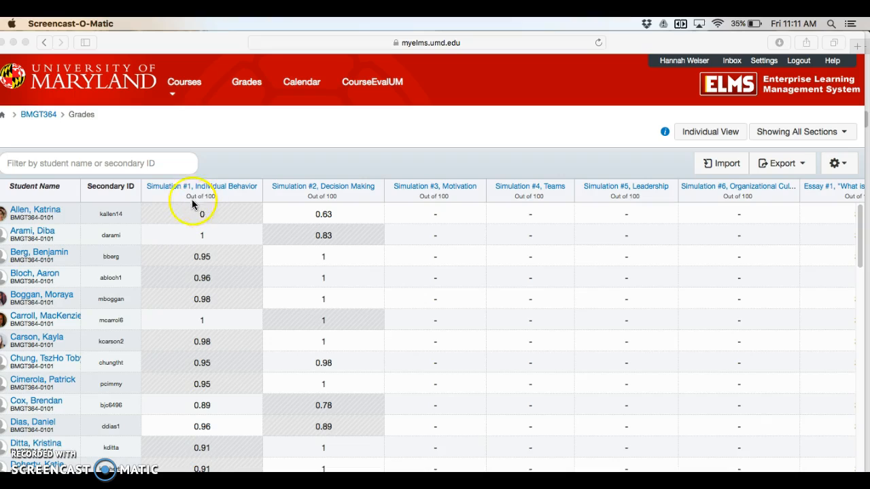
click(173, 196)
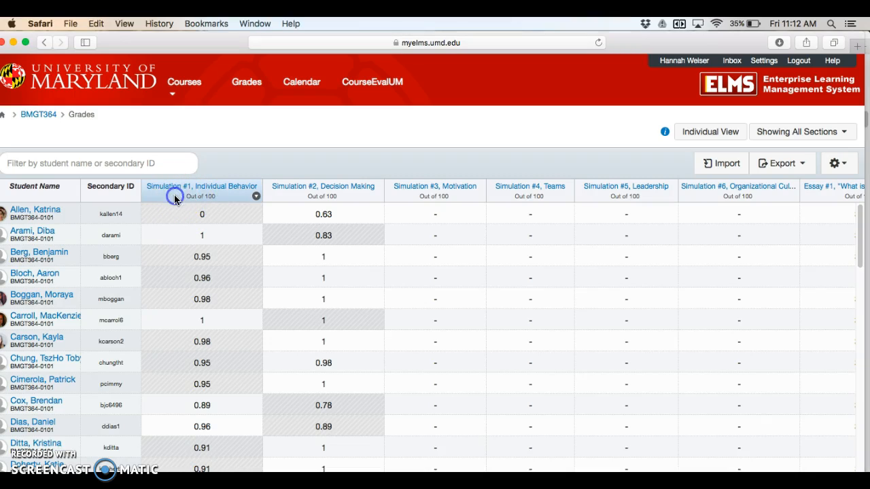
click(178, 197)
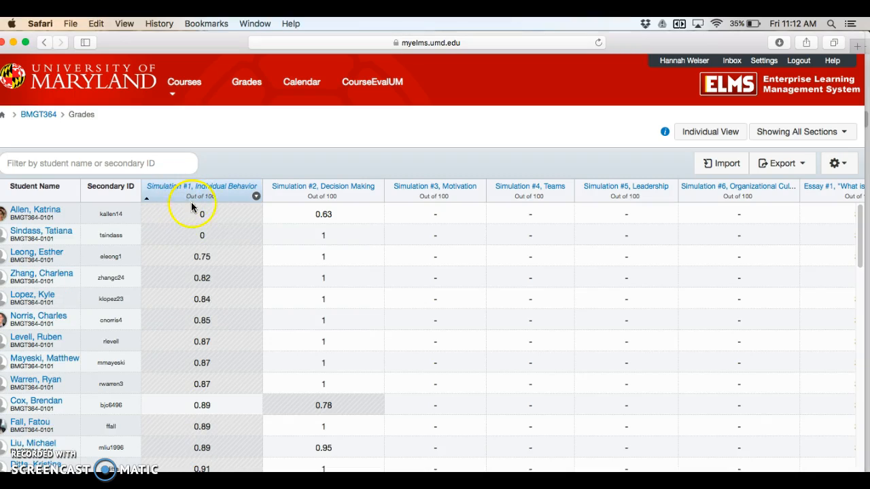
Step: Set the Simulation #1, Individual Behavior scores of the third to sixth listed students to 75, 82, 84 and 85
click(207, 259)
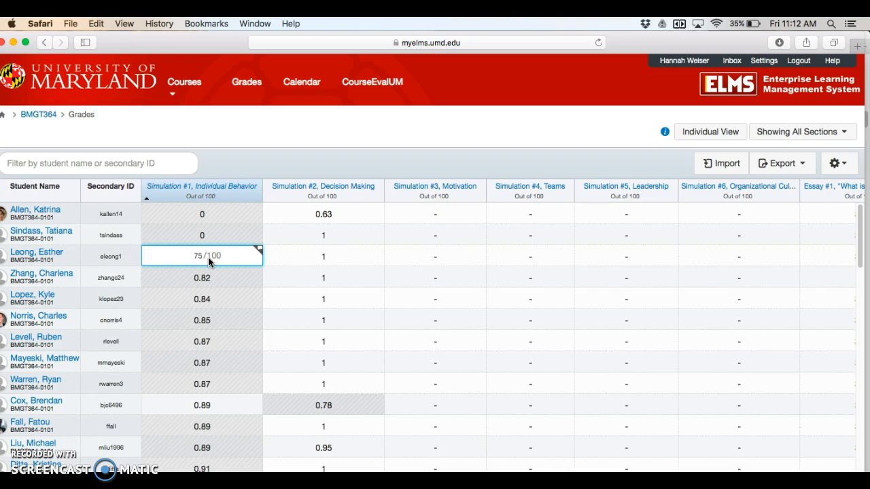
key(Return)
text(82)
key(Return)
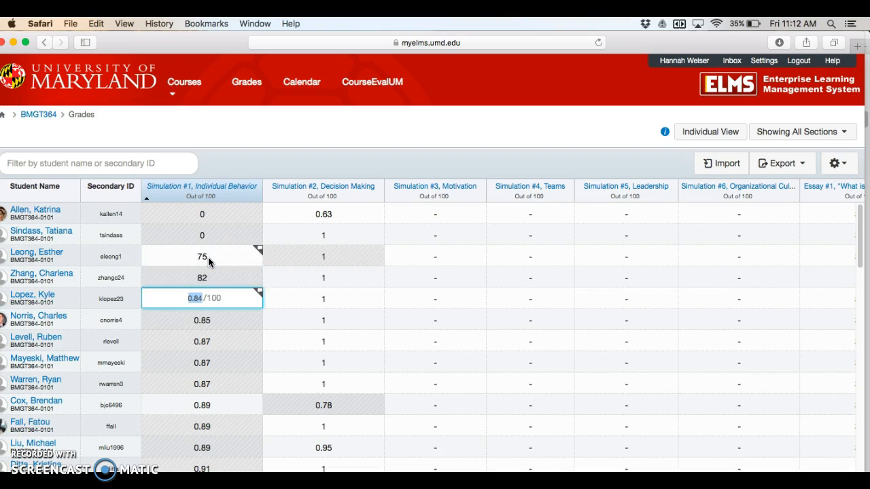
text(84)
key(Return)
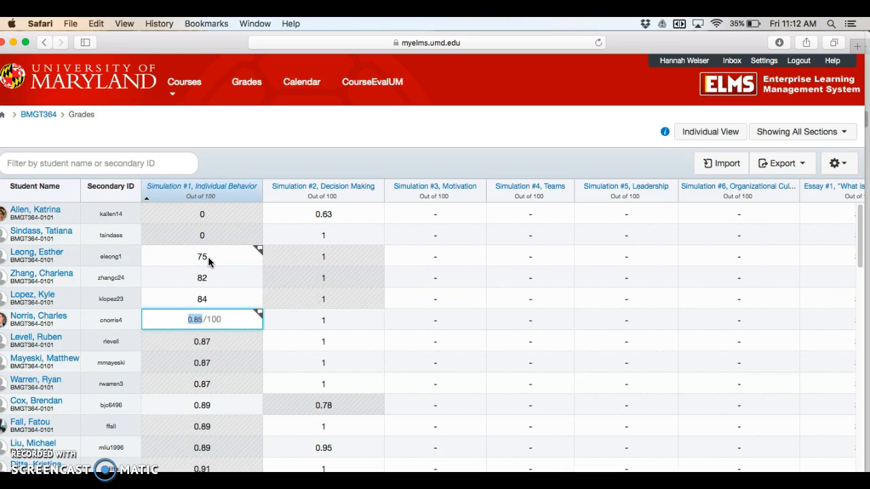
text(85)
key(Return)
Step: Set the Simulation #1, Individual Behavior score to 87 for the three students with 0.87
text(87)
key(Return)
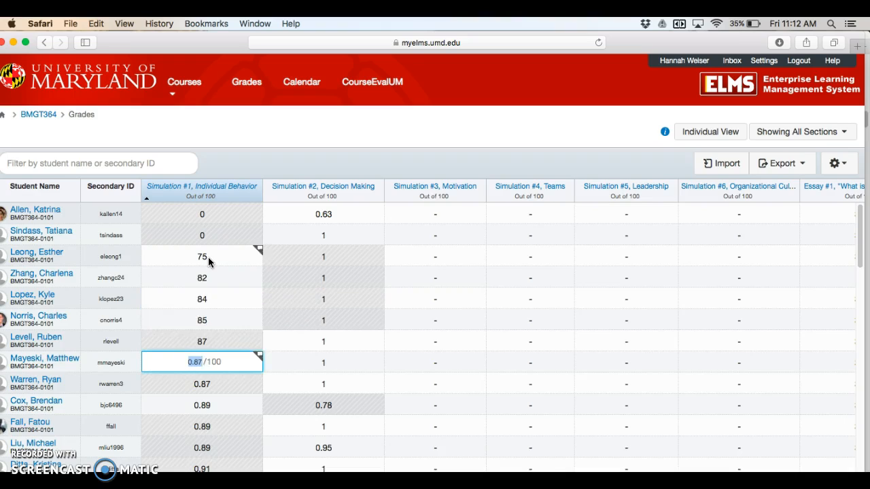
text(87)
key(Return)
text(87)
key(Return)
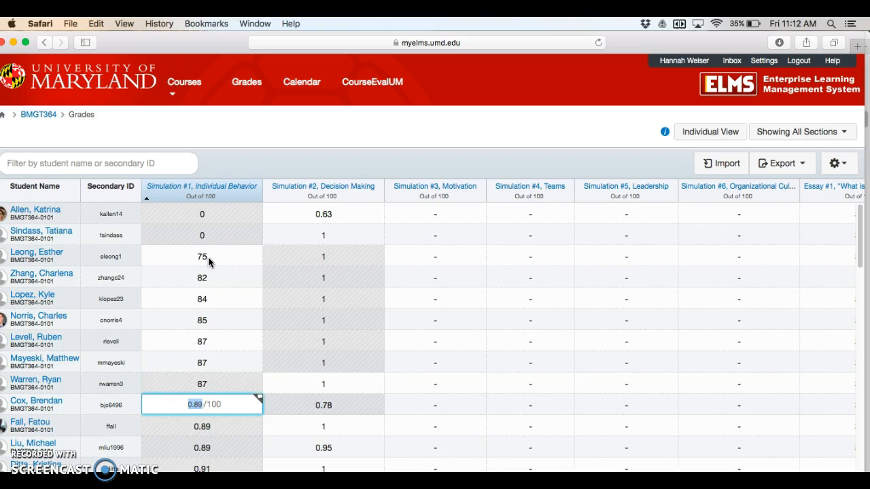
Step: Set the Simulation #1, Individual Behavior score to 89 for the three students with 0.89
text(89)
key(Return)
text(89)
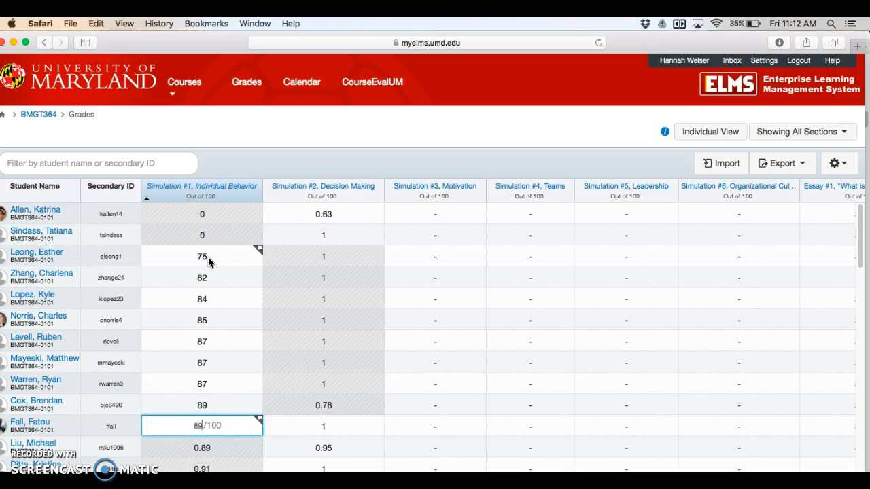
key(Return)
text(89)
key(Return)
Step: Set the Simulation #1, Individual Behavior score to 91 for the three students with 0.91
text(91)
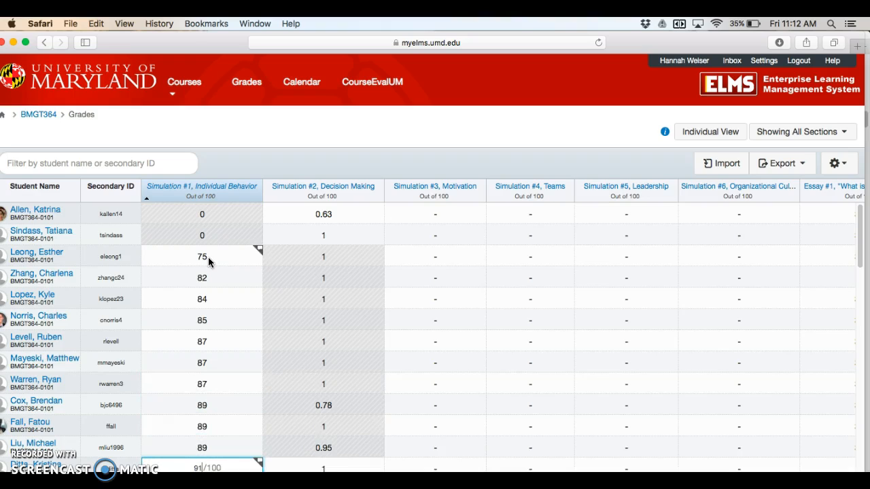
key(Return)
text(91)
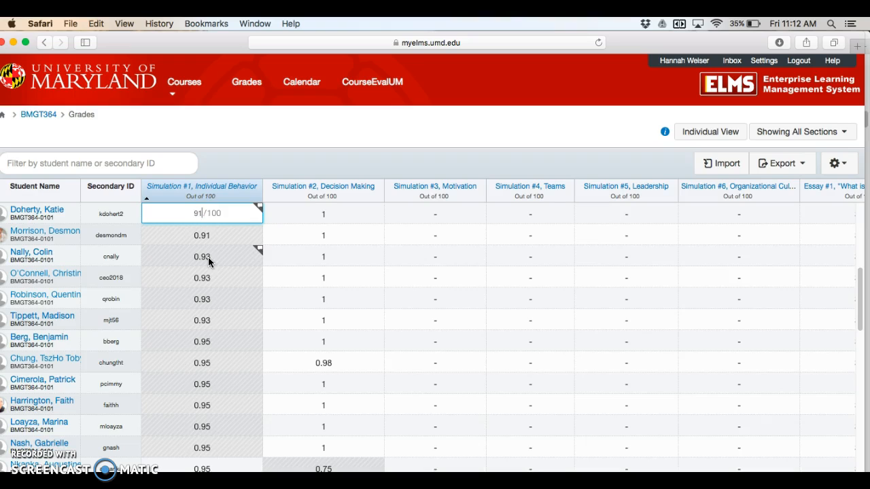
key(Return)
text(91)
key(Return)
Step: Set the Simulation #1, Individual Behavior score to 93 for the four students with 0.93
text(9)
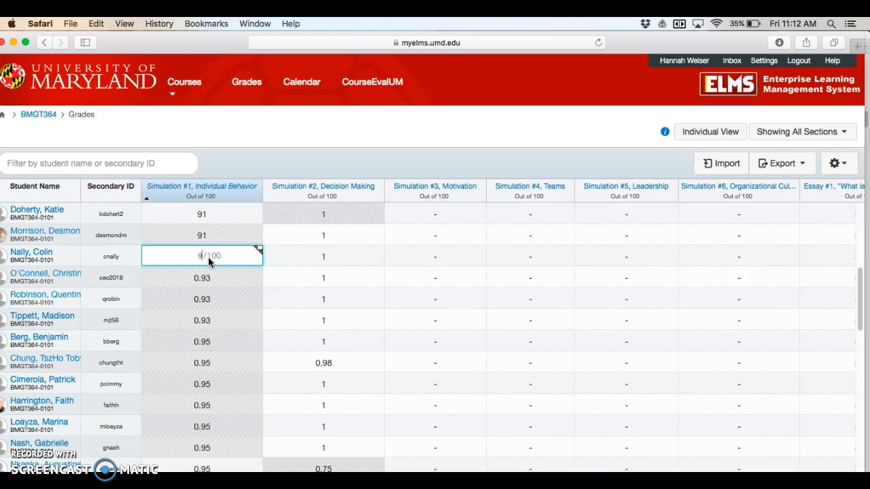
text(3)
key(Return)
text(93)
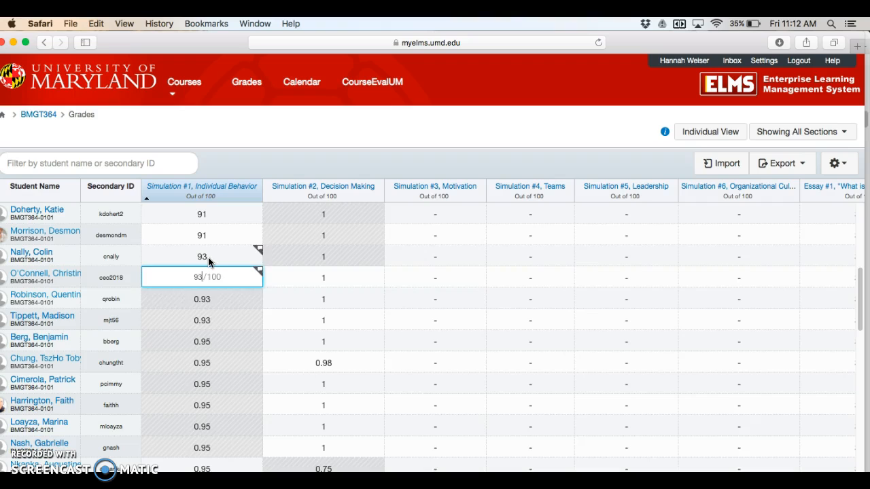
key(Return)
text(93)
key(Return)
text(93)
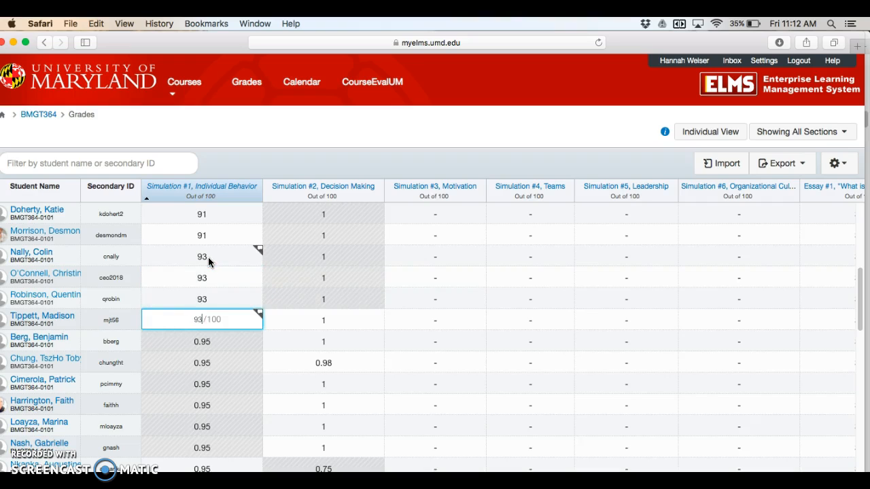
key(Return)
Step: Set the Simulation #1, Individual Behavior score to 95 for every student with 0.95
text(95)
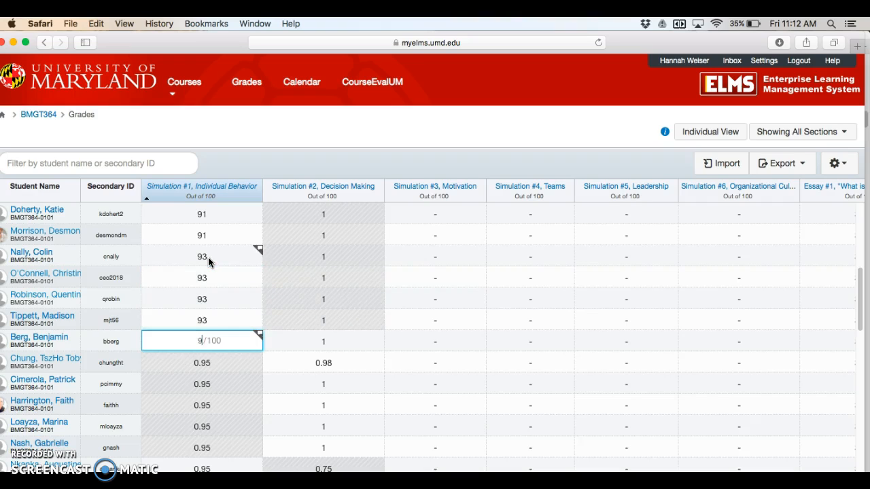
text(5)
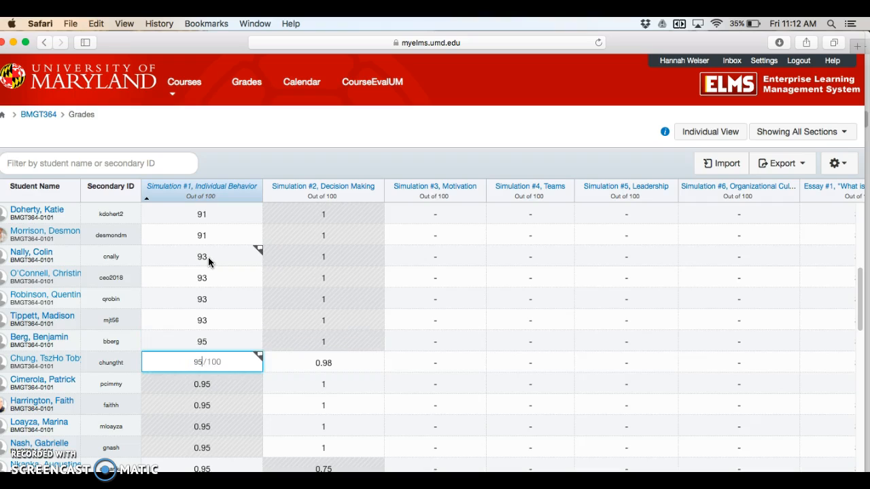
key(Return)
text(95)
key(Return)
text(95)
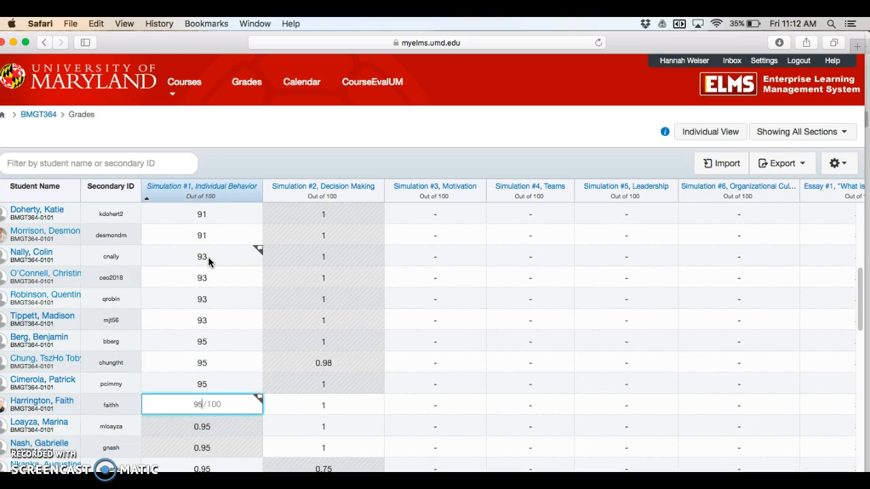
key(Return)
text(95)
key(Return)
text(95)
key(Return)
text(95)
key(Return)
text(95)
key(Return)
text(95)
key(Return)
text(95)
key(Return)
Step: Set the Simulation #1, Individual Behavior score to 96 for the seven students with 0.96
text(96)
key(Return)
text(96)
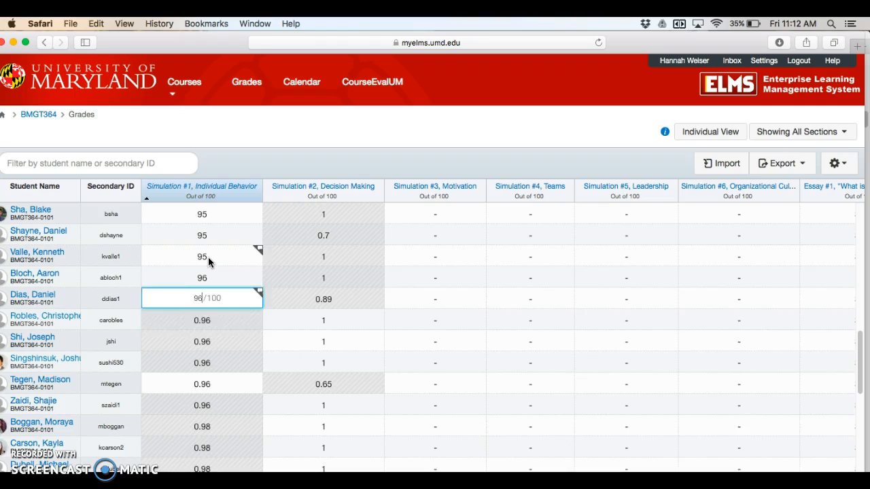
key(Return)
text(96)
key(Return)
text(96)
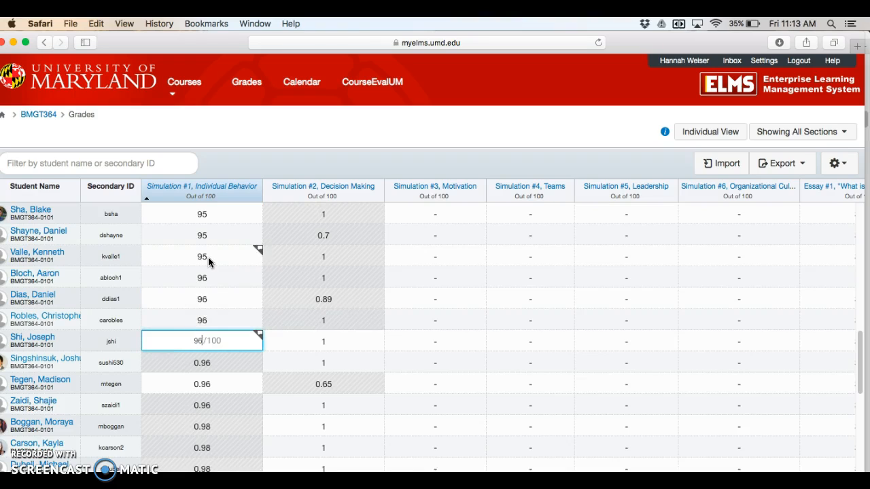
key(Return)
text(96)
key(Return)
text(96)
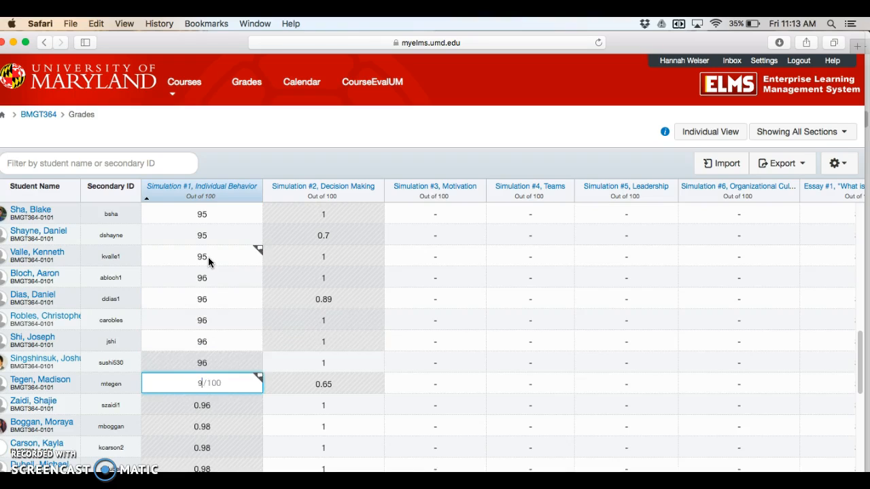
key(Return)
text(96)
key(Return)
Step: Set the Simulation #1, Individual Behavior score to 98 for the seven students with 0.98
text(98)
key(Return)
text(9)
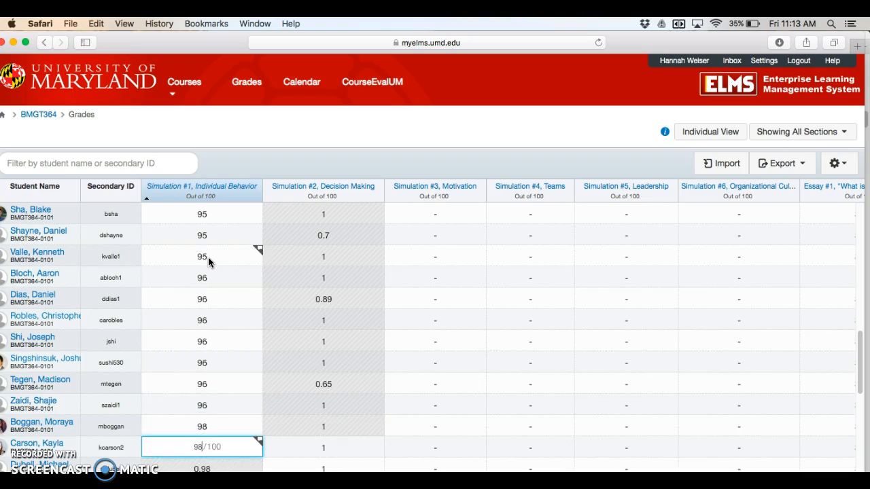
text(8)
key(Return)
text(98)
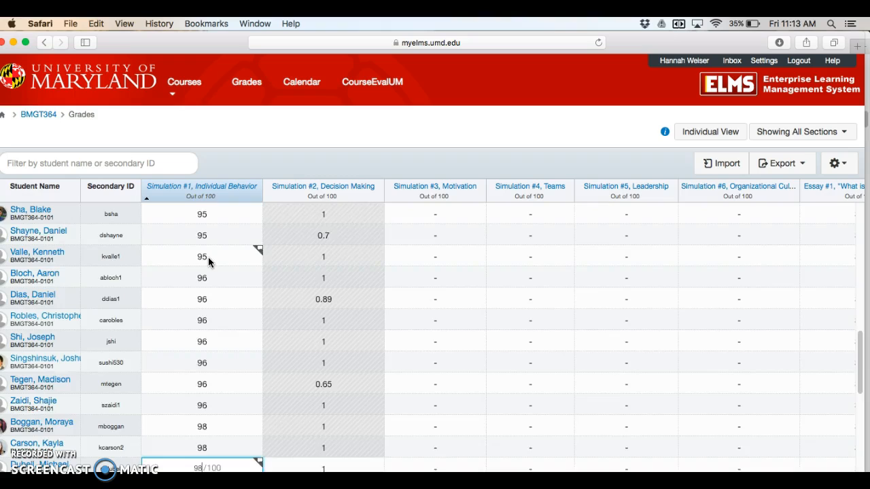
key(Return)
text(98)
key(Return)
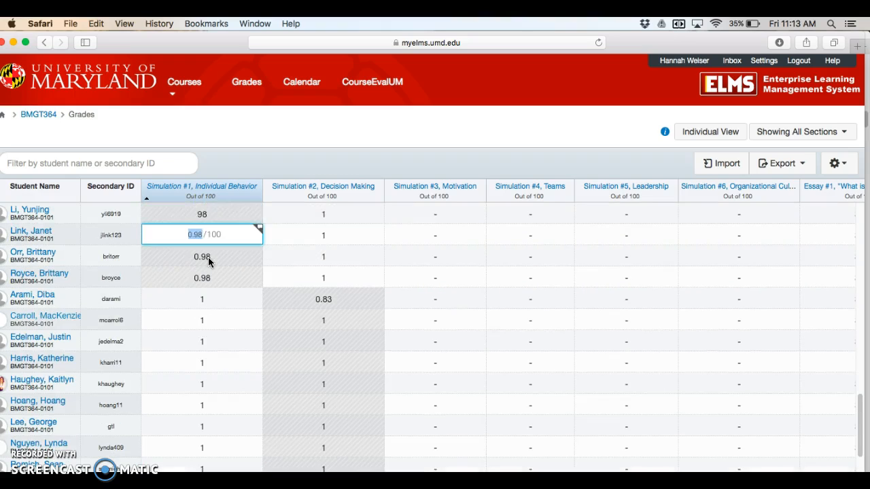
text(98)
key(Return)
text(98)
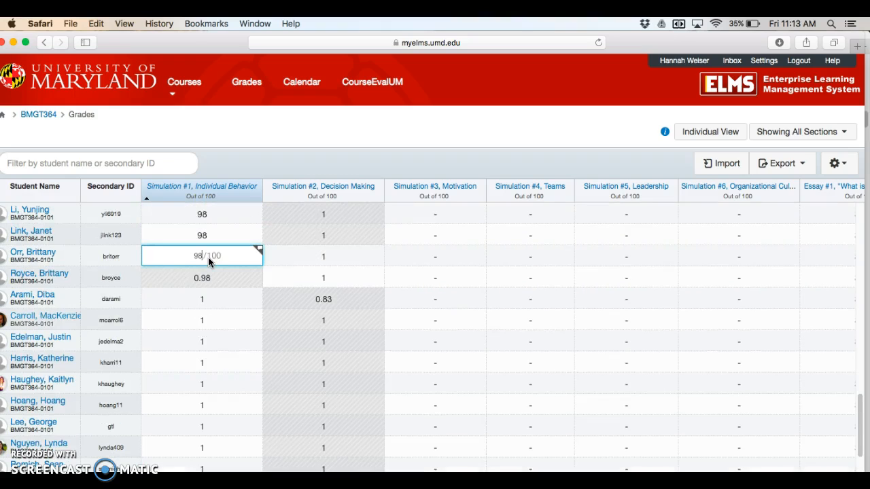
key(Return)
text(98)
key(Return)
Step: Try to apply a default grade of 100 to Simulation #1, Individual Behavior without overwriting already-entered grades
scroll(200, 314, down, 1)
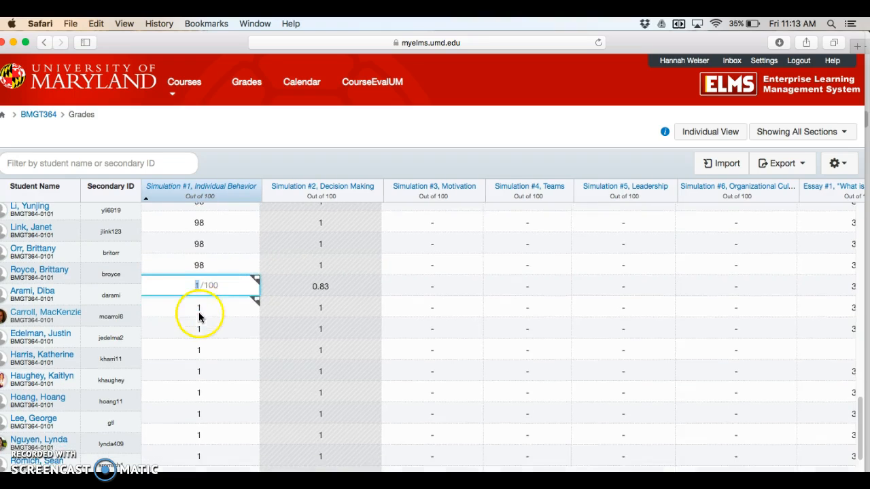
scroll(203, 307, up, 1)
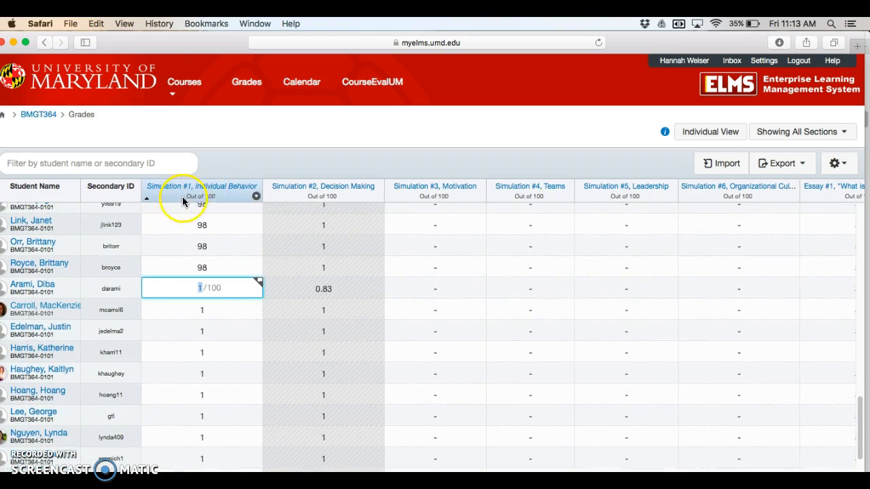
click(255, 197)
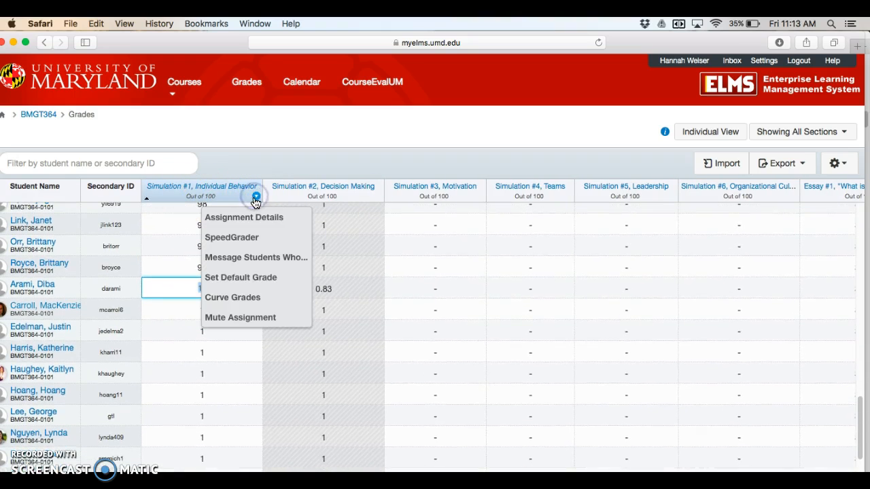
click(252, 284)
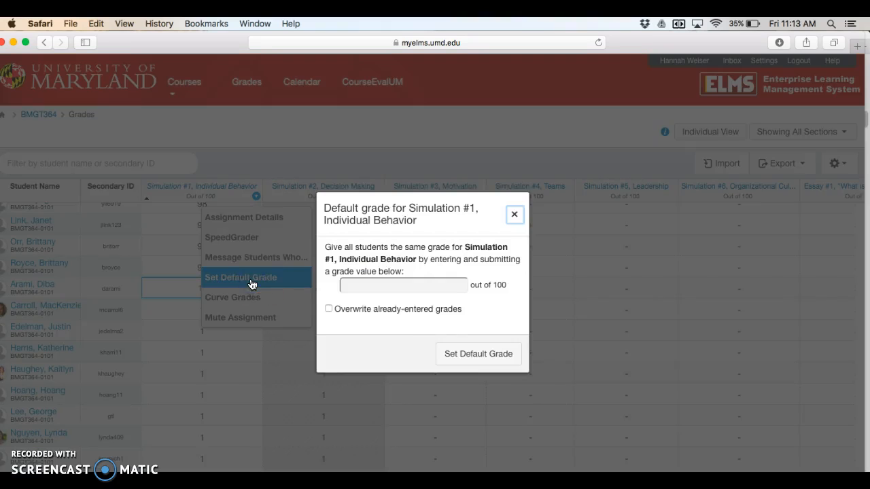
click(385, 279)
text(100)
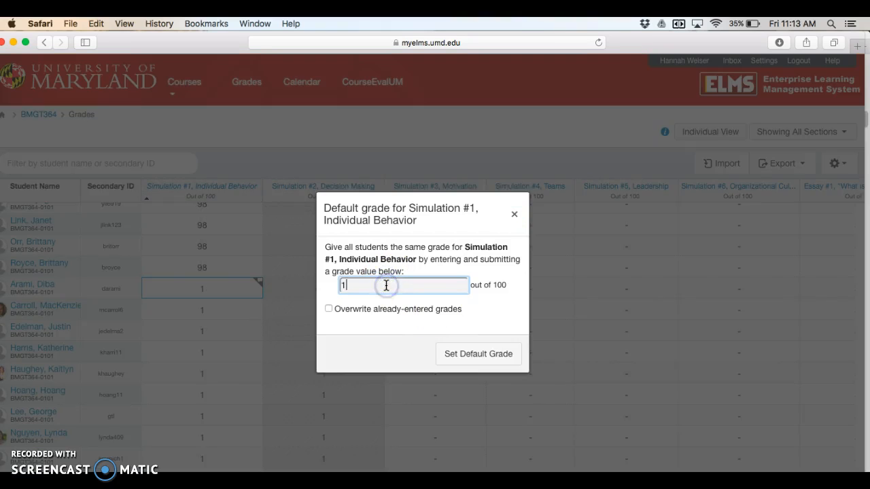
click(468, 354)
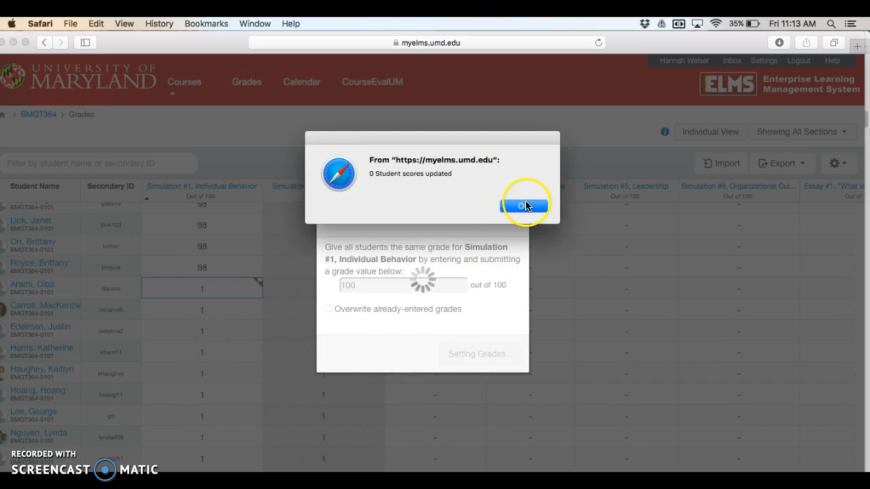
click(524, 207)
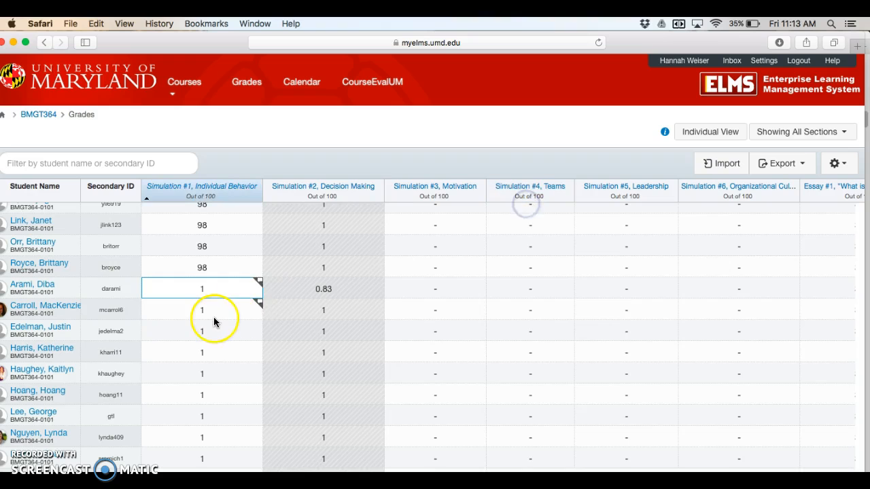
Step: Set the Simulation #1, Individual Behavior score to 100 for the first listed student with a score of 1
scroll(210, 319, down, 2)
scroll(210, 322, down, 3)
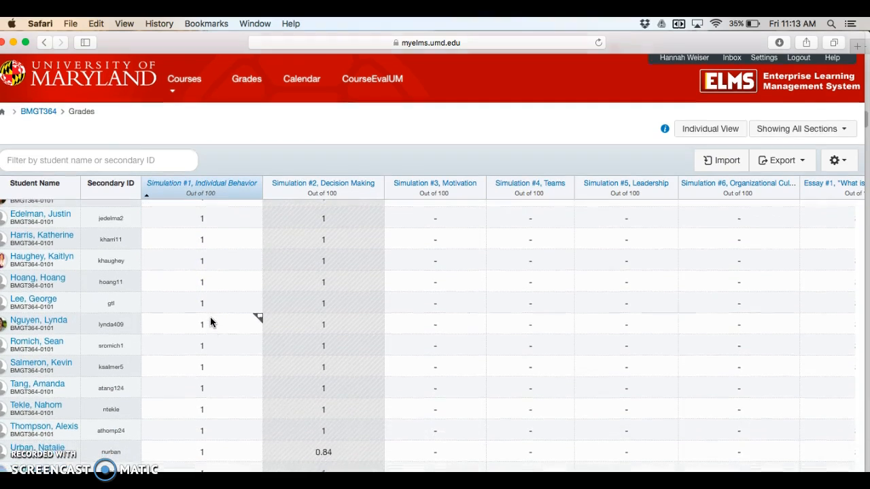
scroll(210, 323, up, 2)
scroll(211, 323, up, 5)
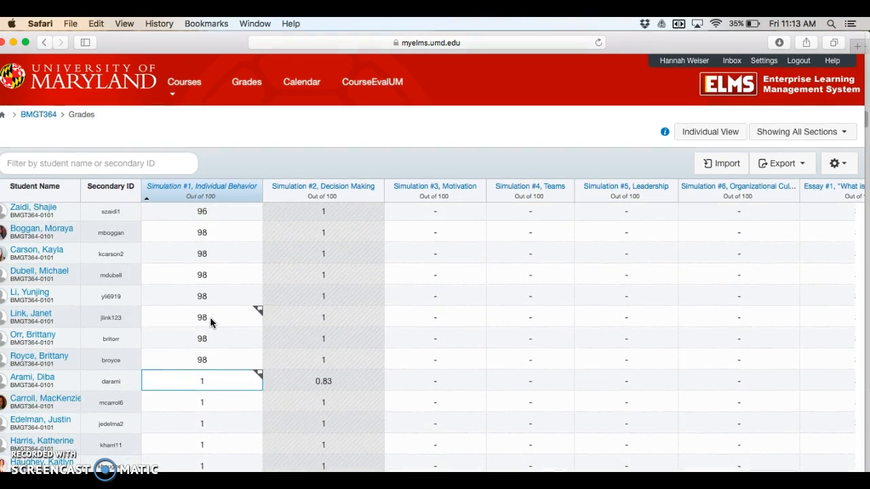
scroll(210, 354, down, 1)
click(206, 365)
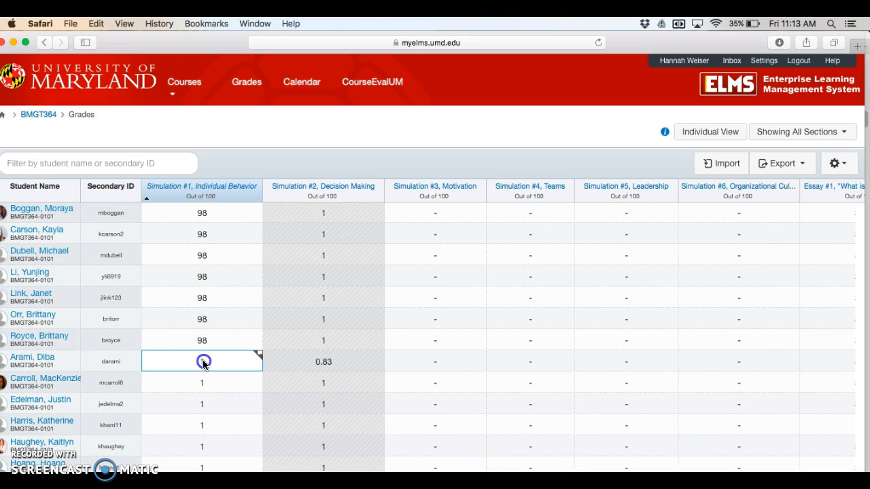
click(203, 360)
click(208, 335)
click(202, 367)
key(Return)
key(Return)
Step: Set the Simulation #1, Individual Behavior score to 100 for all remaining students with a score of 1
click(201, 384)
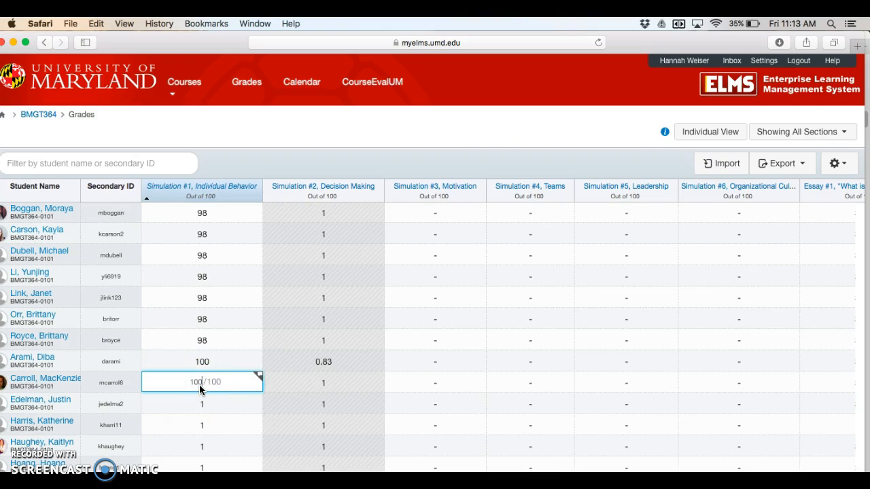
text(100)
key(Return)
text(100)
key(Return)
text(100)
key(Return)
text(1)
key(Return)
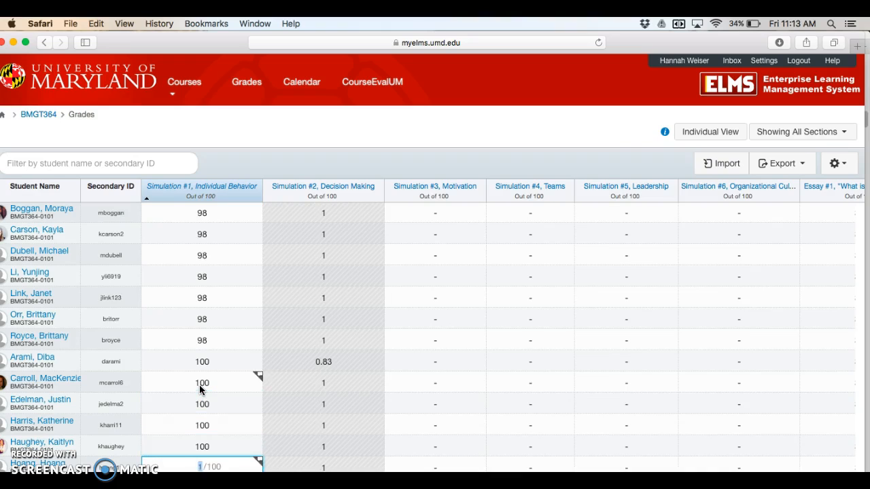
text(100)
key(Return)
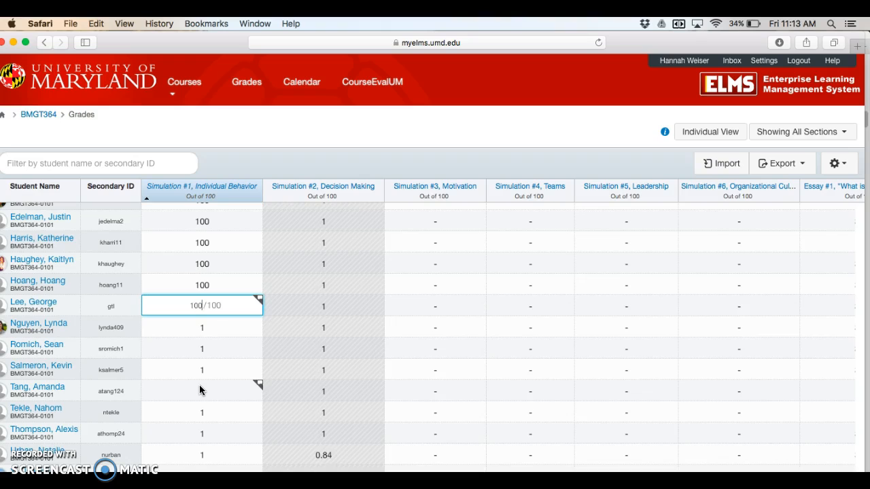
key(Return)
key(Return)
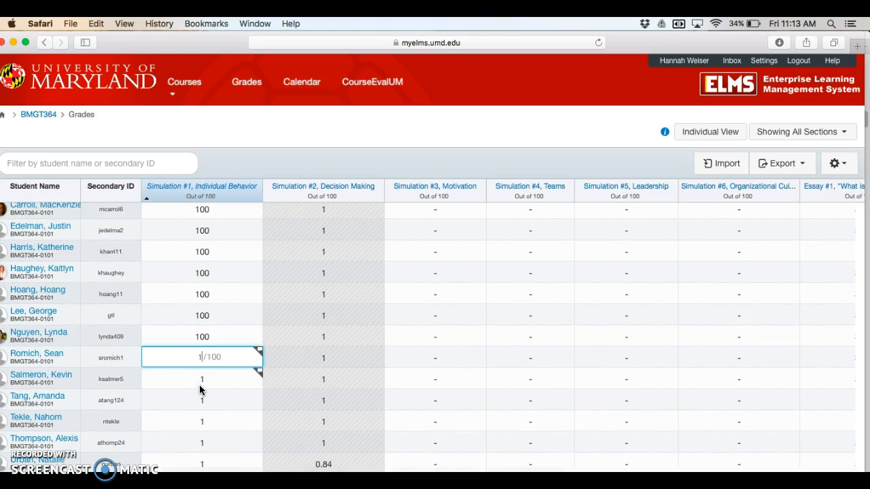
key(Return)
key(Return)
text(10)
key(Return)
text(10)
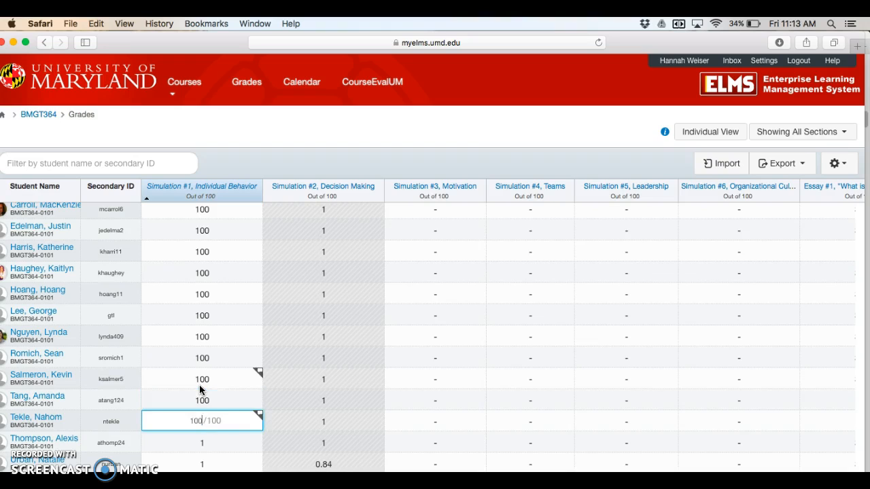
key(Return)
text(100)
key(Return)
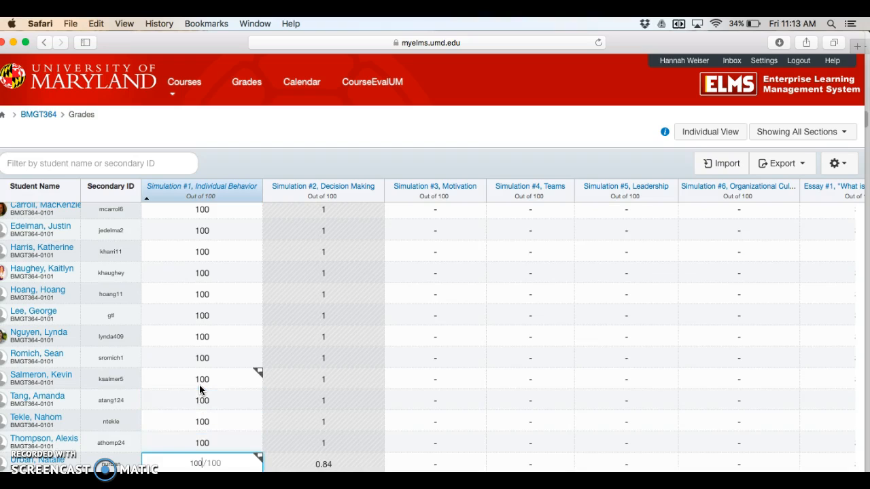
key(Return)
key(Return)
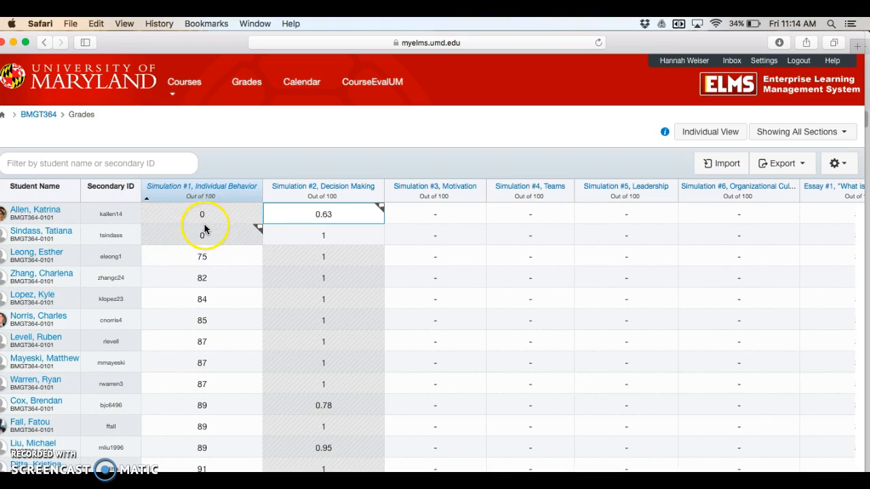
Step: Sort the students by Simulation #2, Decision Making and examine the imported Essay #1, "What is Management?" scores
click(328, 196)
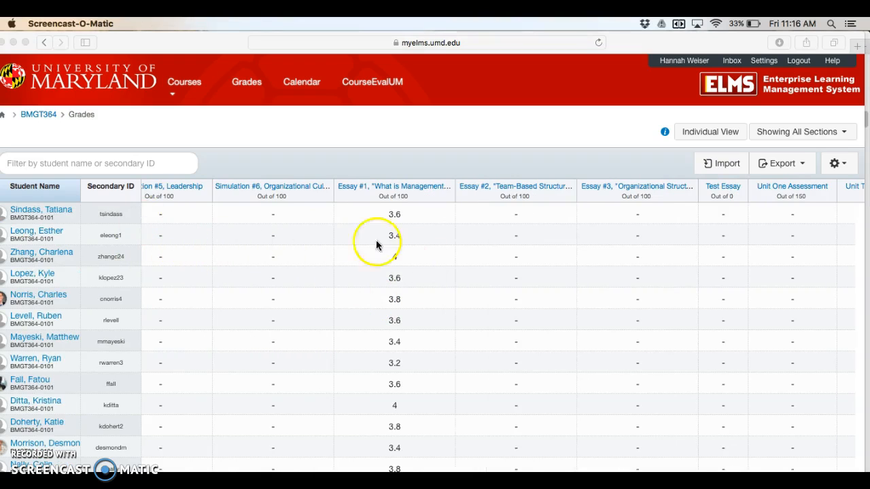
scroll(439, 272, right, 3)
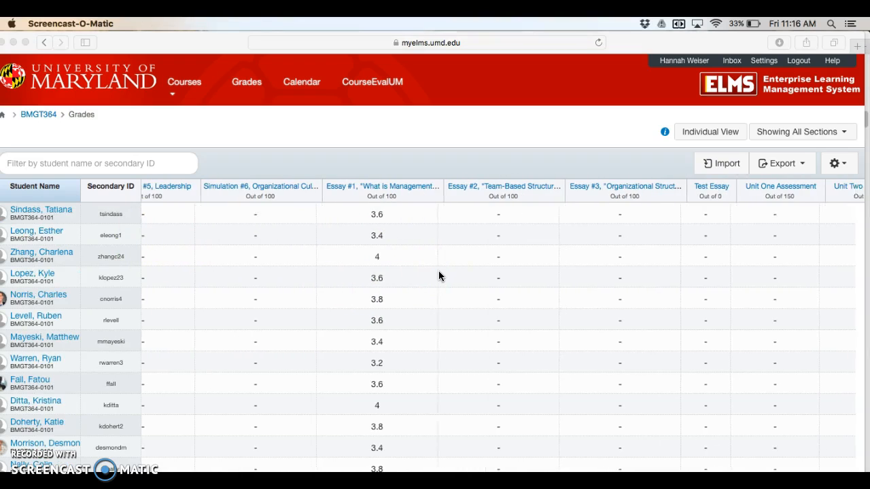
scroll(438, 270, right, 1)
click(335, 233)
click(345, 218)
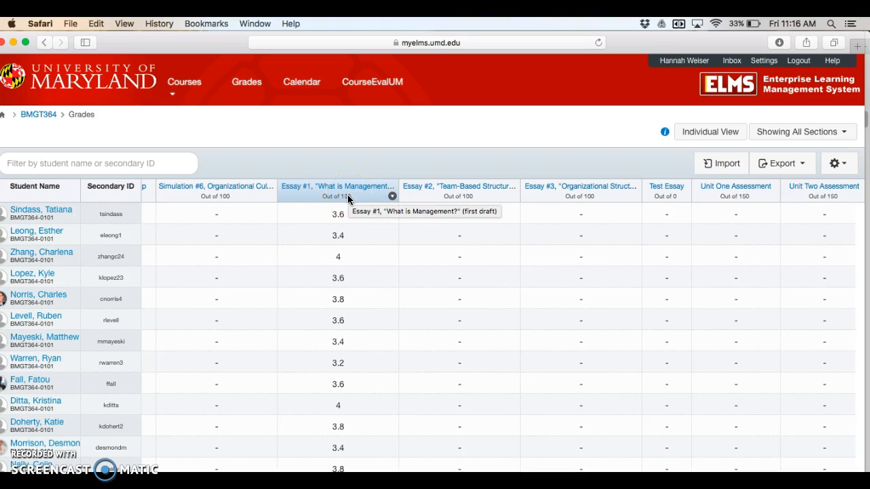
Step: Sort the students by Essay #1, "What is Management?" and set every score of 3.2 in that column to 80
click(299, 198)
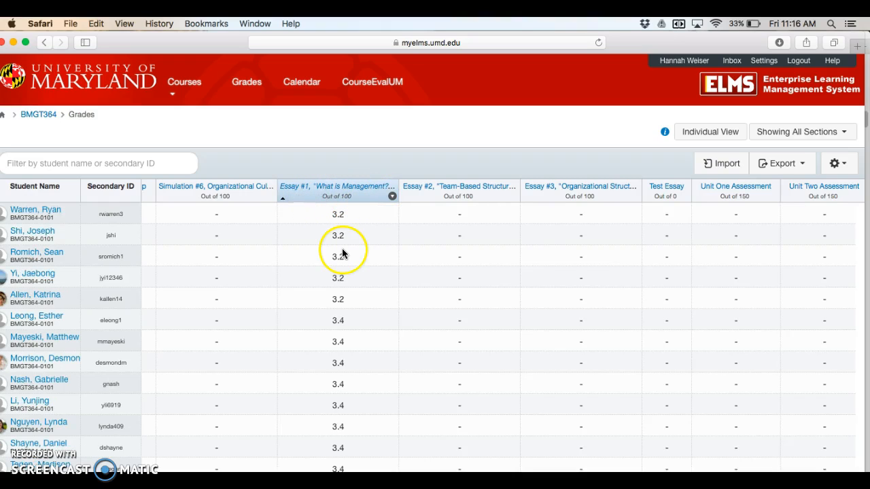
click(340, 213)
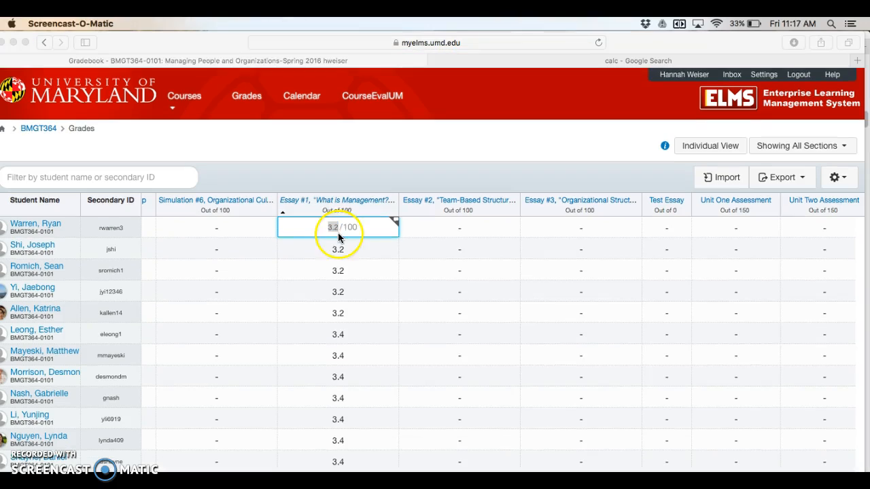
click(333, 230)
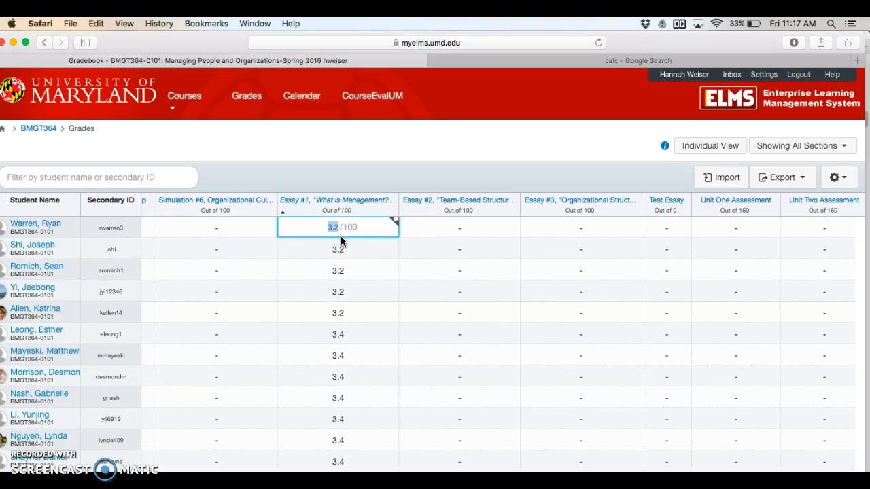
key(Return)
text(80)
key(Return)
text(80)
key(Return)
text(80)
key(Return)
text(80)
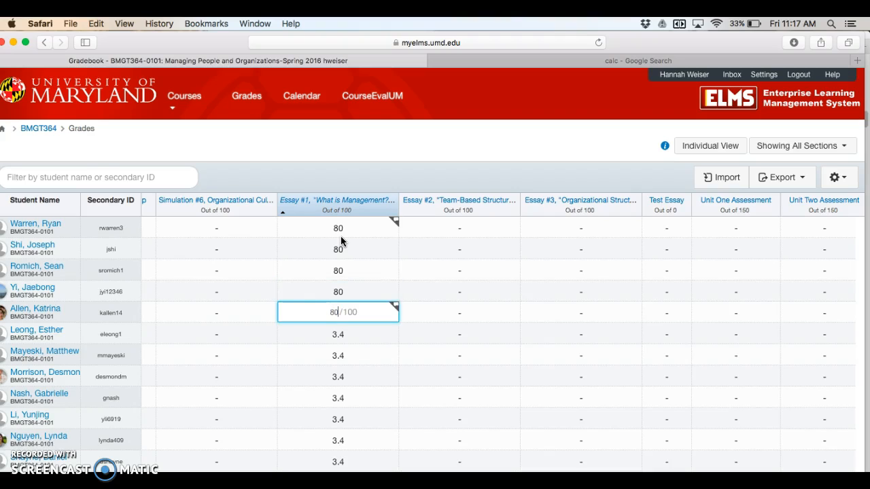
key(Return)
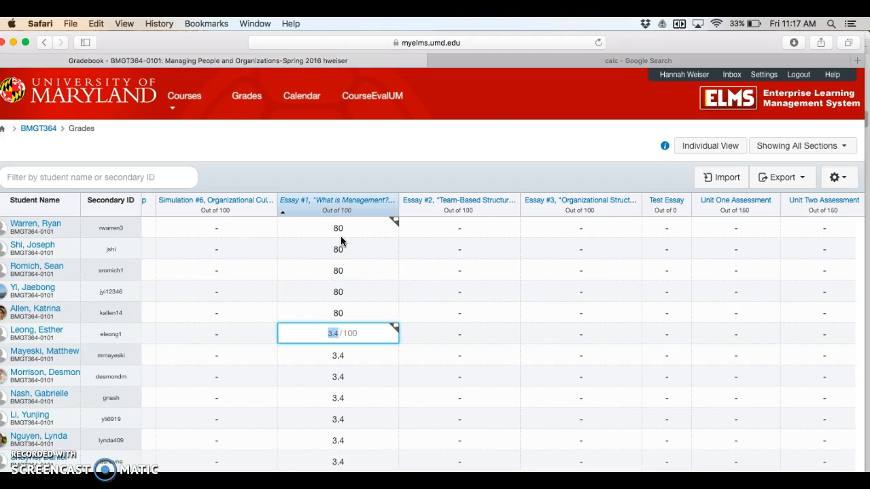
Step: Set the Essay #1, "What is Management?" score to 85 for the listed students with a score of 3.4
text(85)
key(Return)
text(85)
key(Return)
text(85)
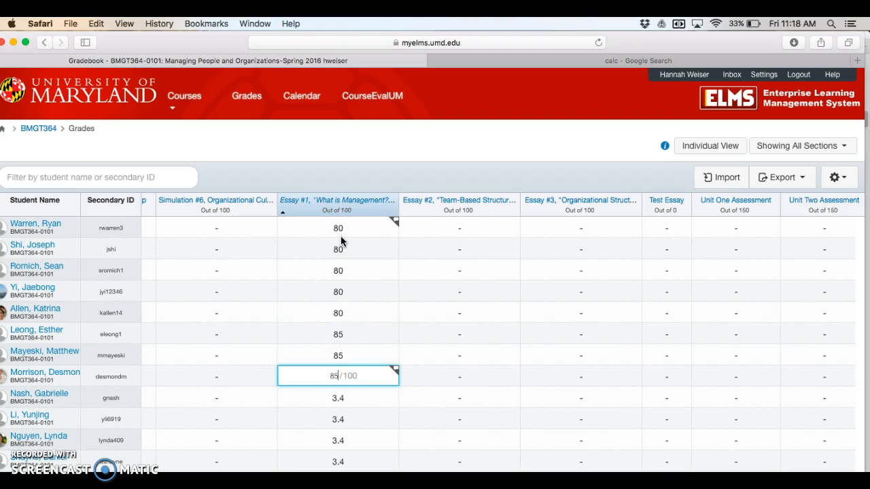
key(Return)
text(85)
key(Return)
text(85)
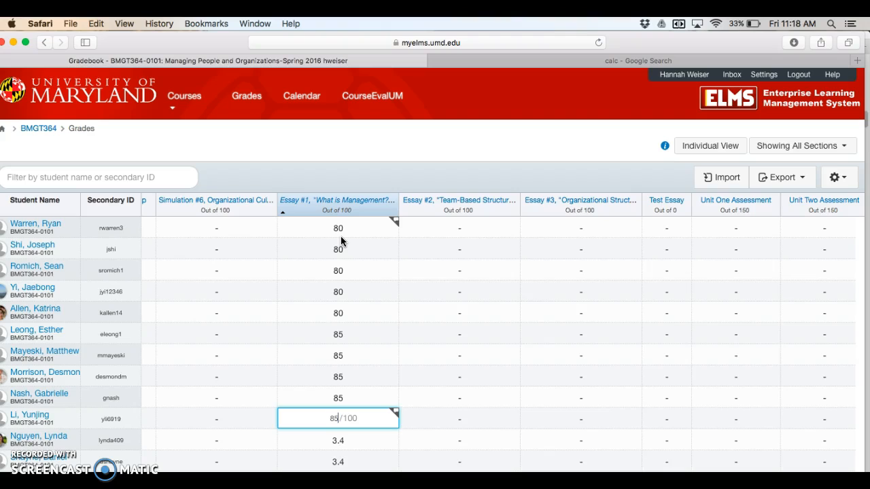
key(Return)
text(85)
key(Return)
text(8)
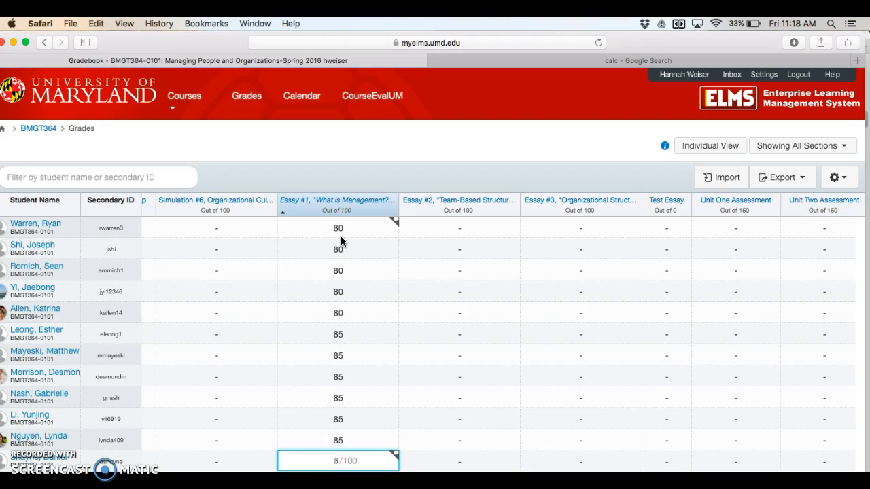
key(Return)
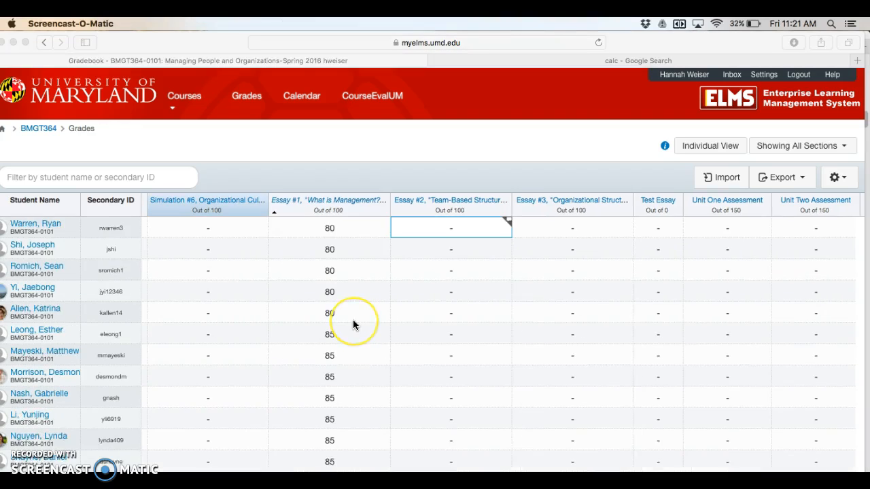
Step: Review the converted Essay #1, "What is Management?" scores throughout the student list
scroll(352, 324, down, 3)
scroll(352, 325, down, 15)
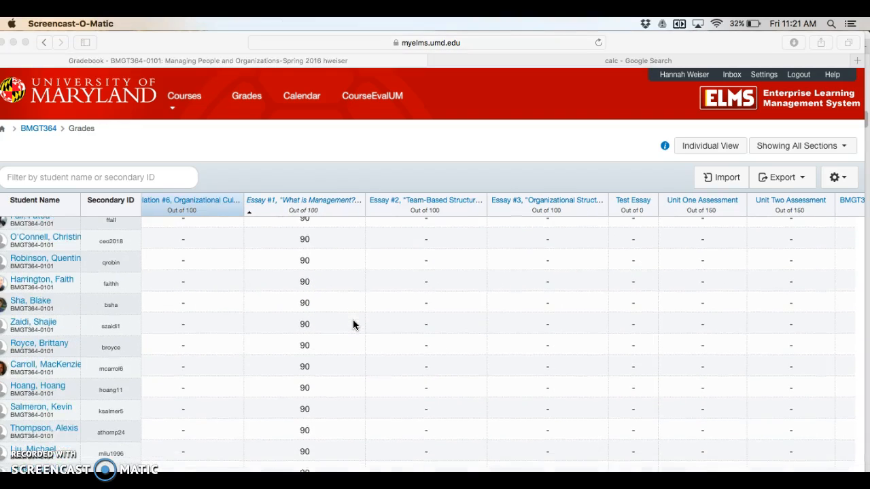
scroll(353, 324, down, 5)
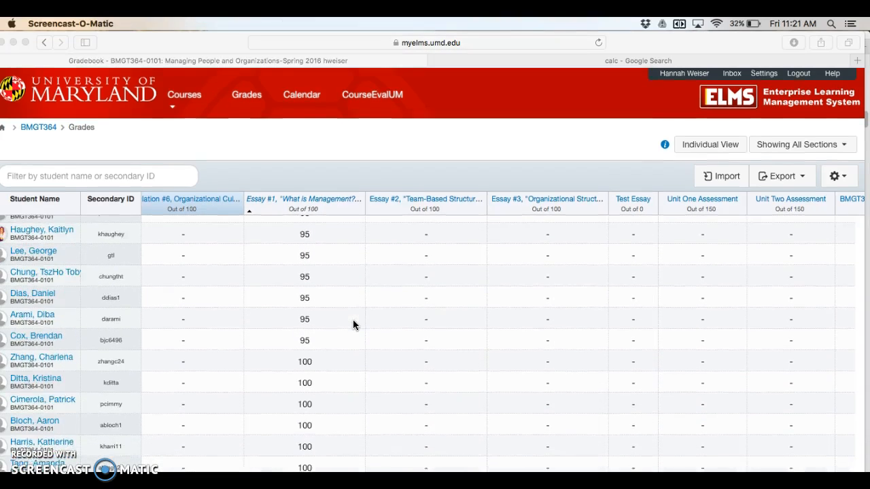
scroll(353, 325, up, 2)
scroll(352, 325, up, 10)
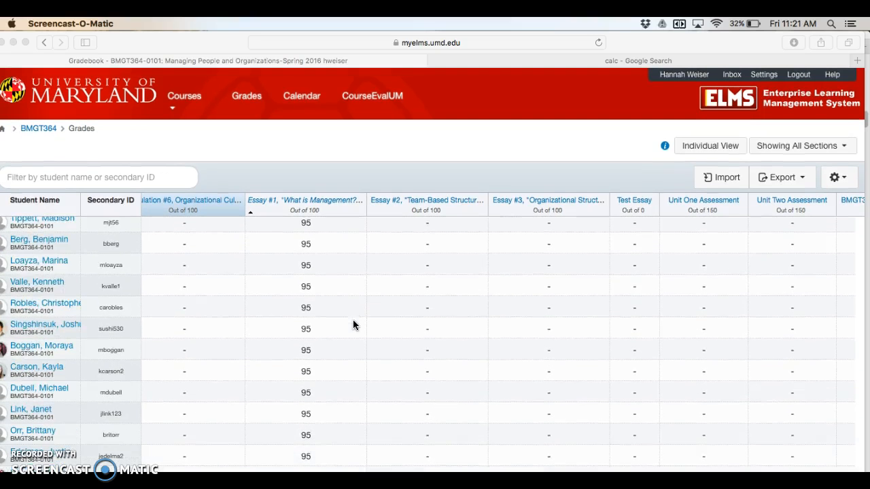
Step: Examine the imported chapter quiz scores, from Quiz Chapter 1 "Org Behavior" through Quiz Chapter 7, for the listed students
scroll(552, 298, right, 2)
scroll(551, 298, right, 5)
scroll(551, 297, down, 1)
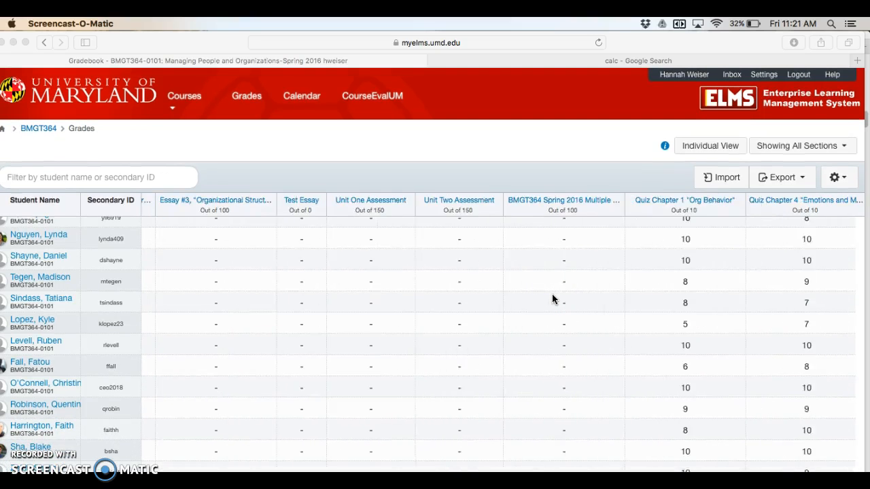
scroll(552, 298, right, 3)
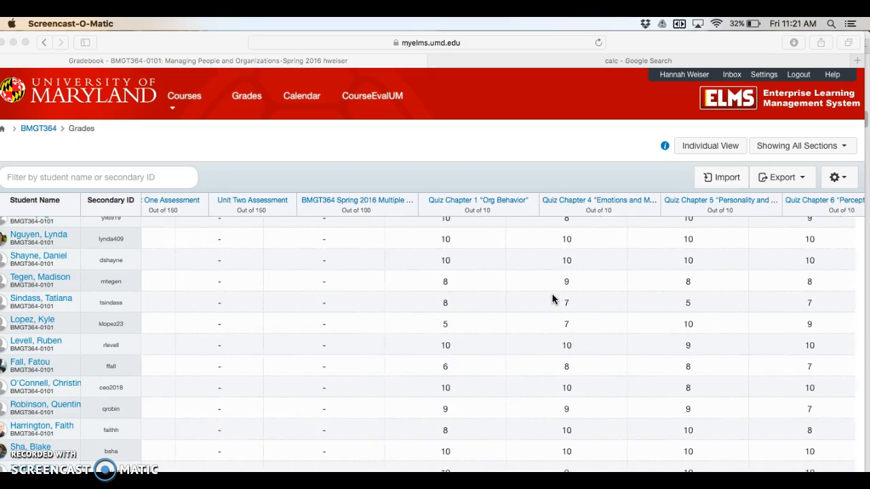
scroll(552, 299, right, 2)
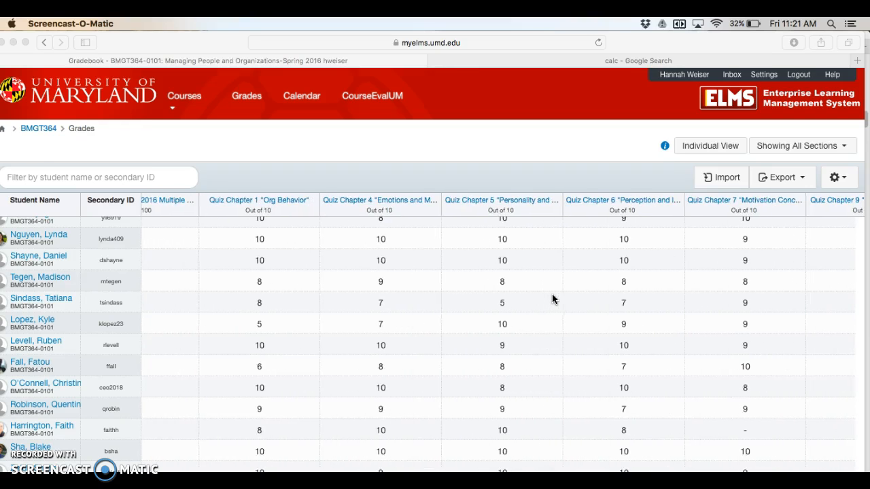
scroll(725, 292, down, 2)
scroll(725, 294, down, 5)
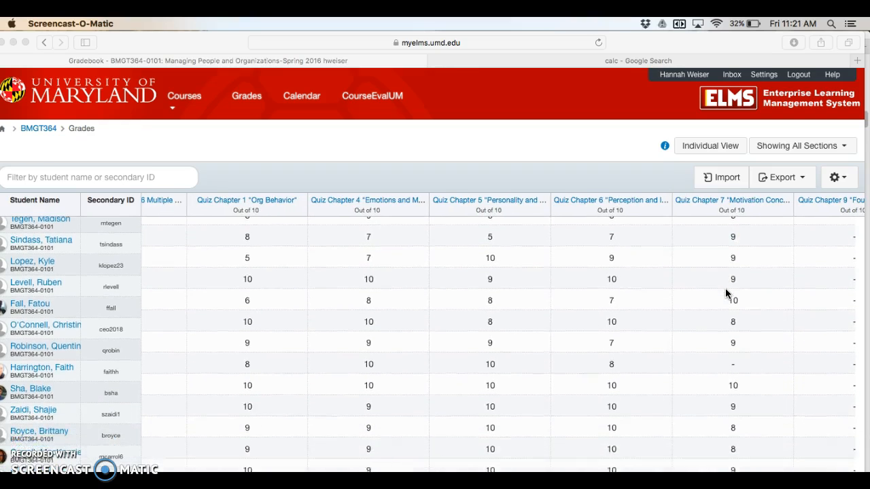
scroll(725, 294, down, 10)
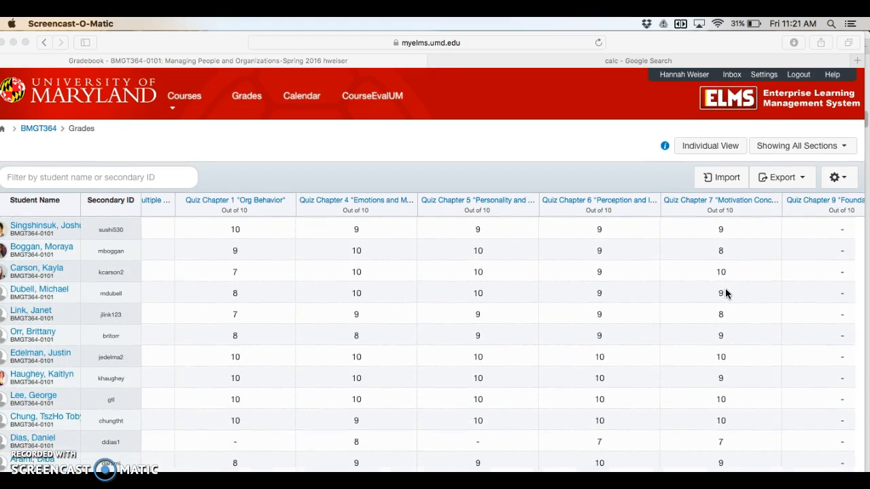
scroll(659, 309, down, 1)
scroll(660, 309, right, 3)
scroll(660, 308, right, 3)
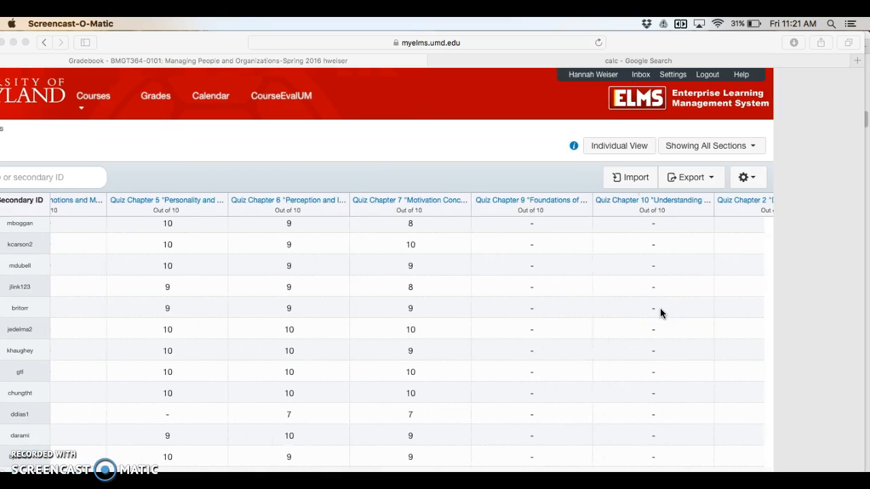
Step: Examine the class debrief scores, the weighted category percentages and the Total grade column for the students
scroll(583, 321, right, 2)
scroll(583, 326, right, 10)
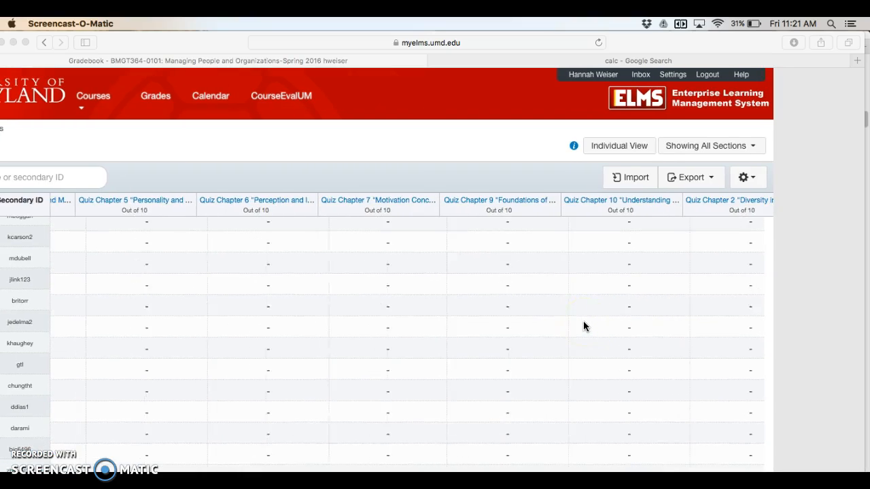
scroll(583, 326, right, 10)
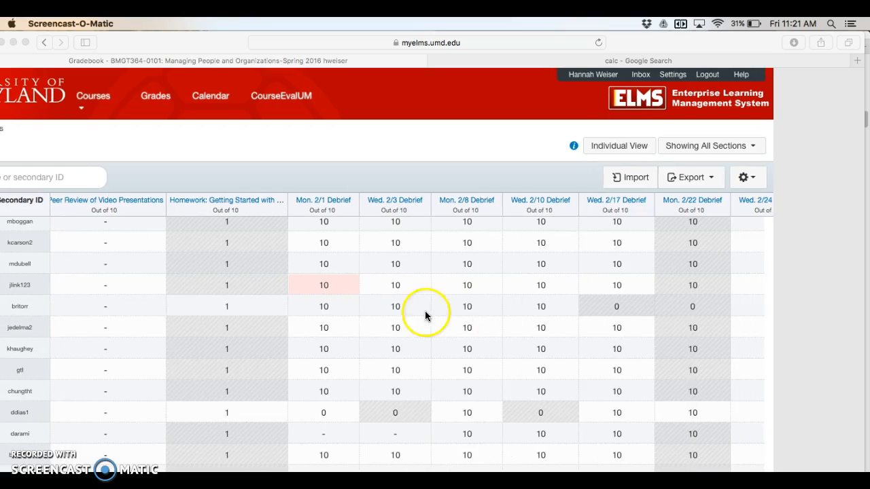
scroll(538, 408, right, 2)
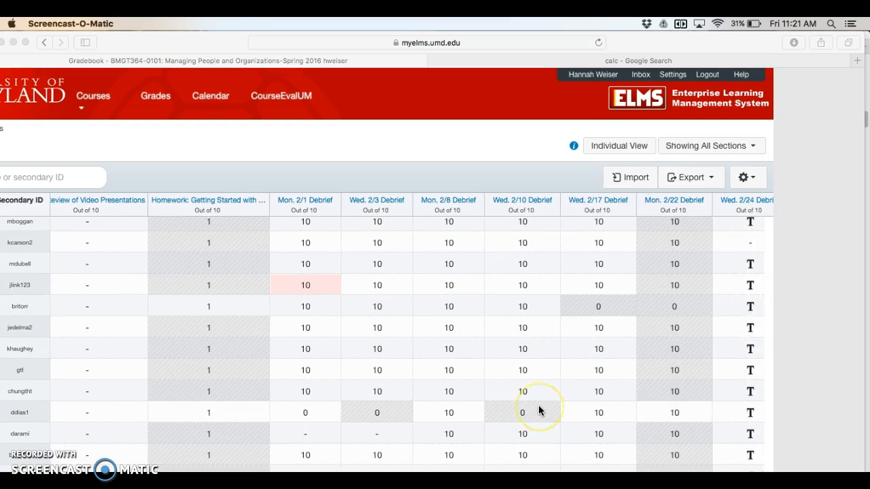
scroll(538, 407, right, 6)
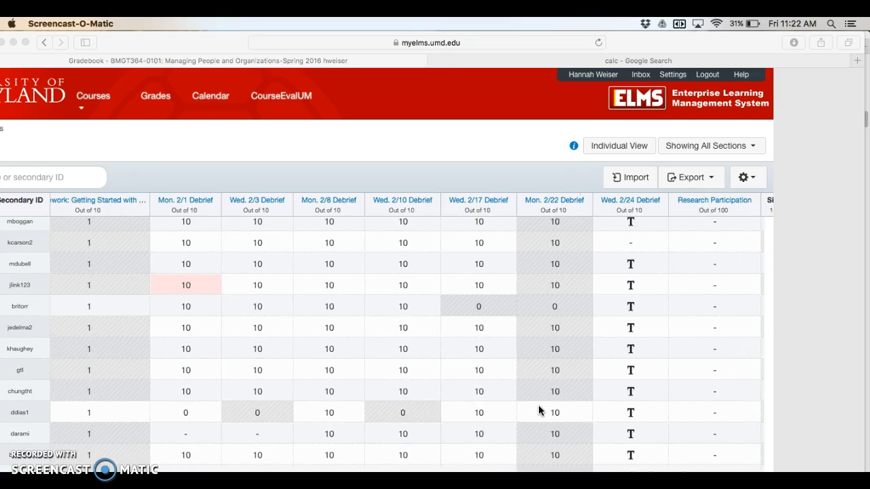
scroll(538, 405, right, 20)
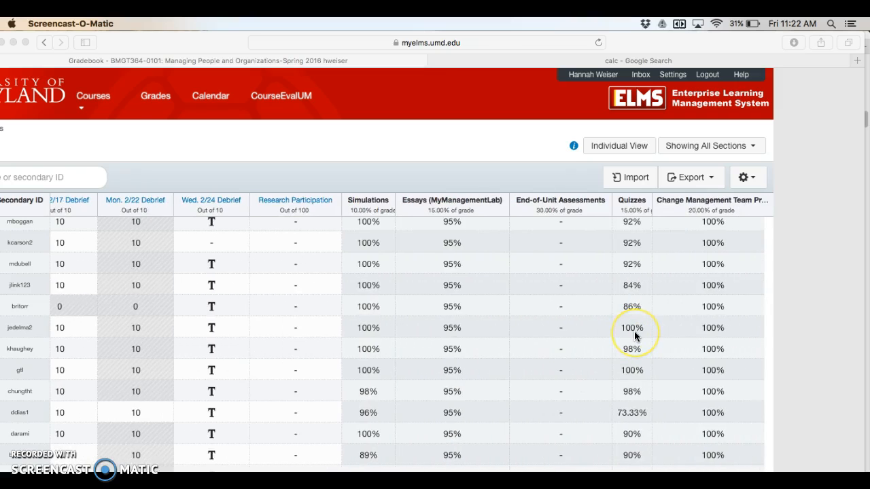
scroll(634, 334, right, 2)
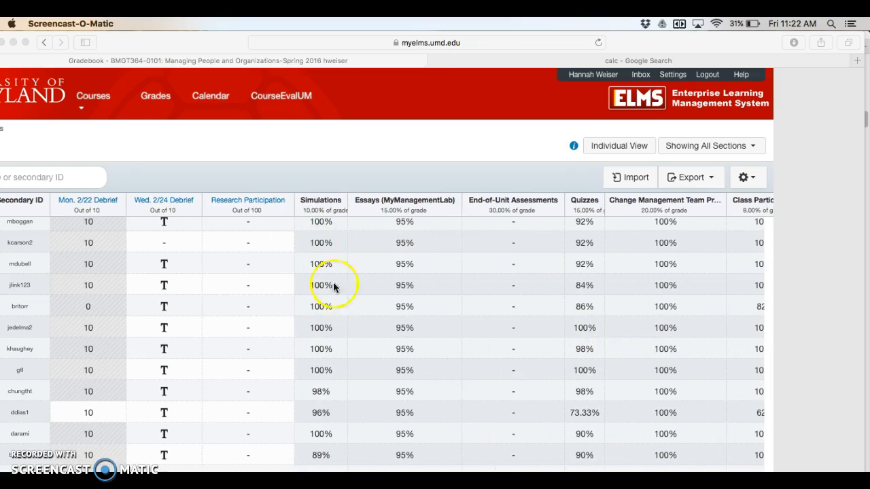
scroll(542, 258, right, 1)
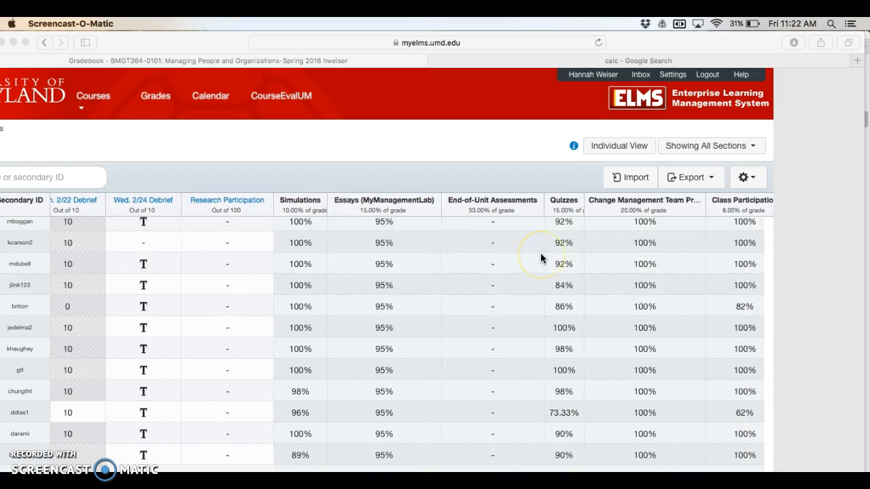
scroll(540, 256, right, 8)
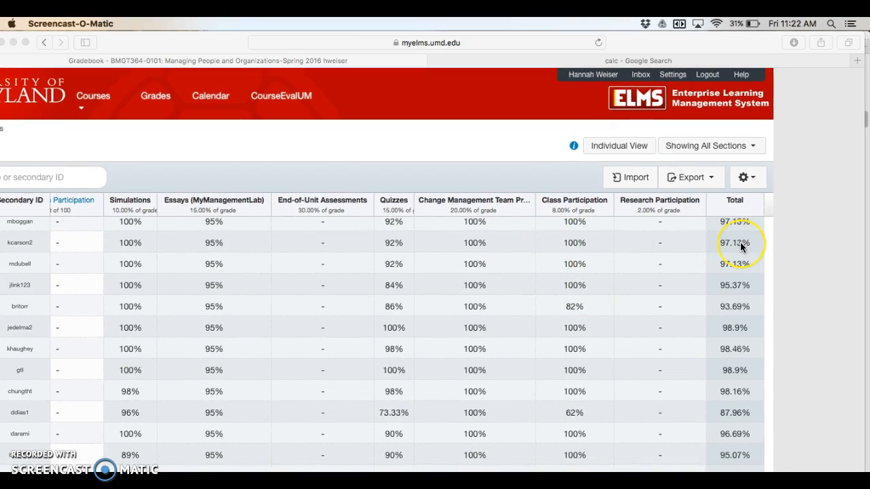
scroll(740, 242, down, 5)
scroll(740, 242, up, 10)
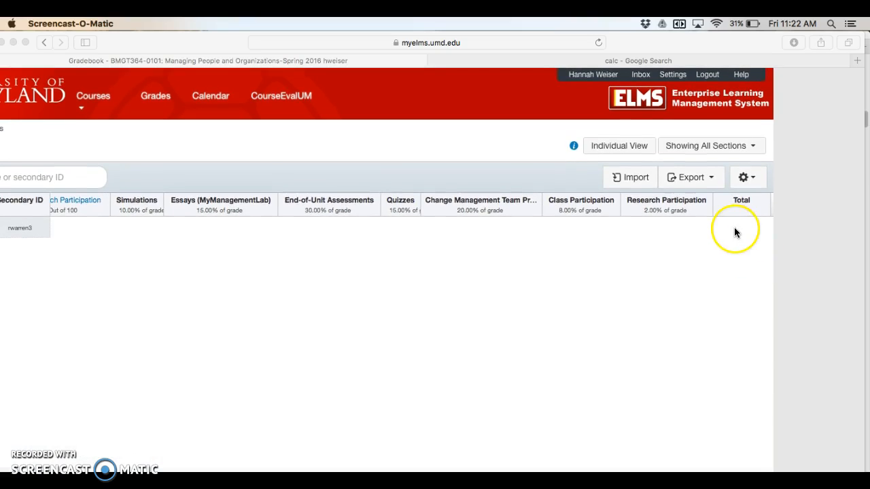
scroll(733, 231, left, 1)
scroll(40, 345, left, 5)
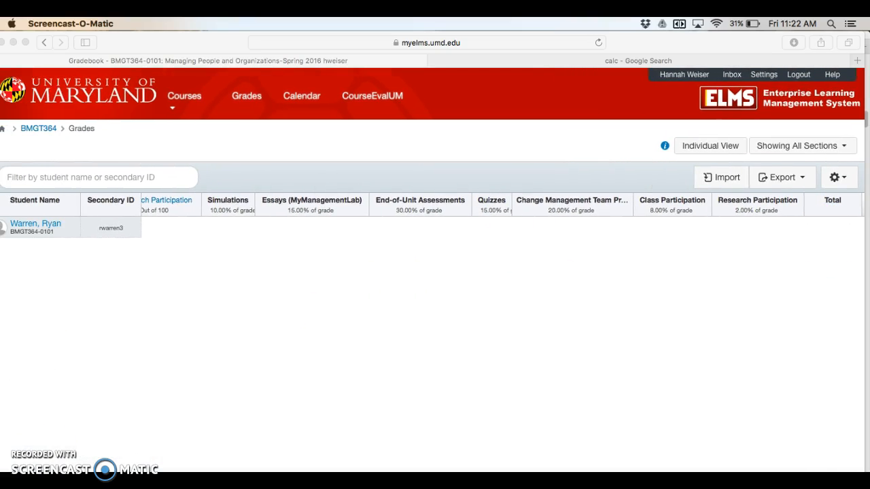